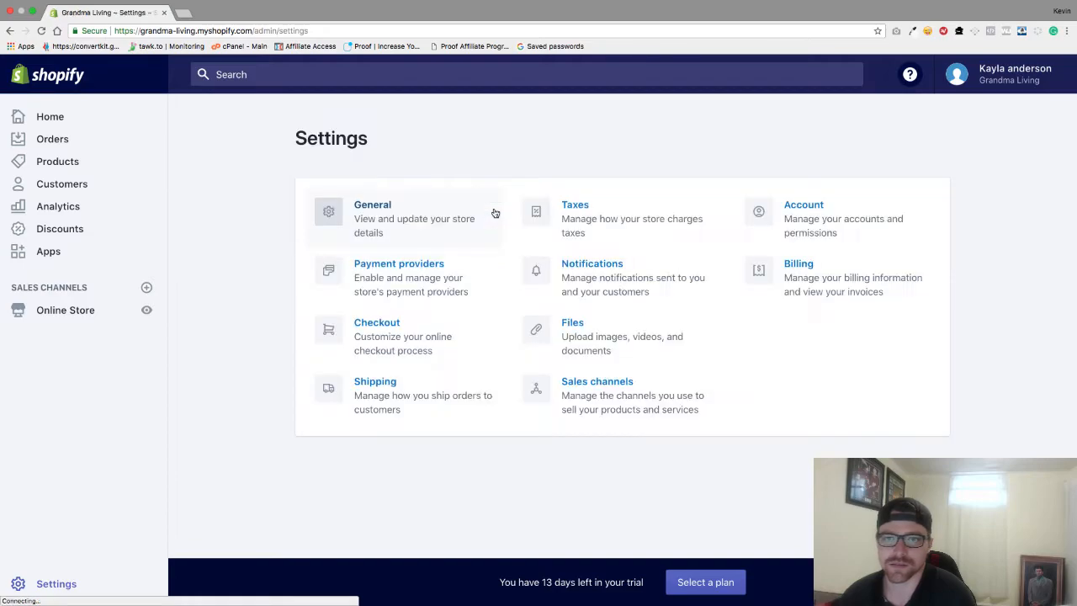
Open the General tile from the Settings overview
left_click(359, 204)
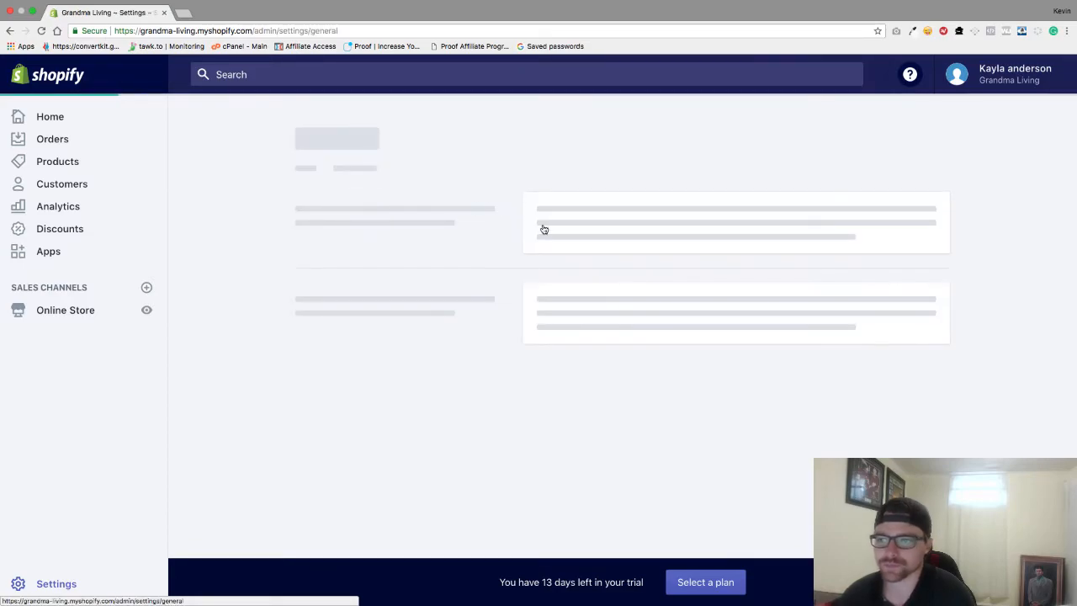
Overwrite the Customer email field with the store's support email address
scroll(606, 261, "down", 1)
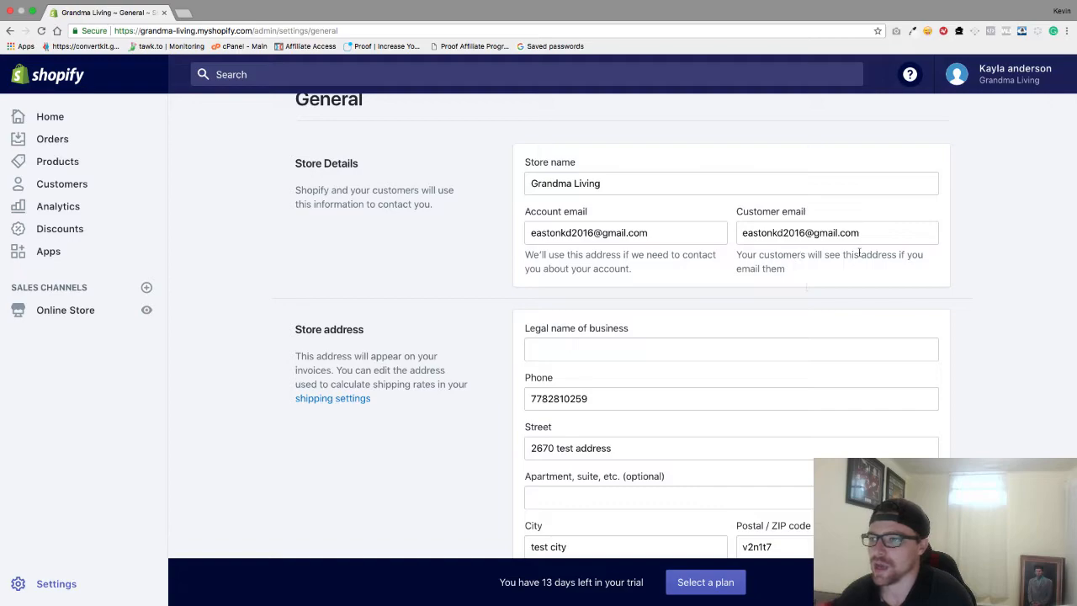
left_click_drag(866, 239, 741, 234)
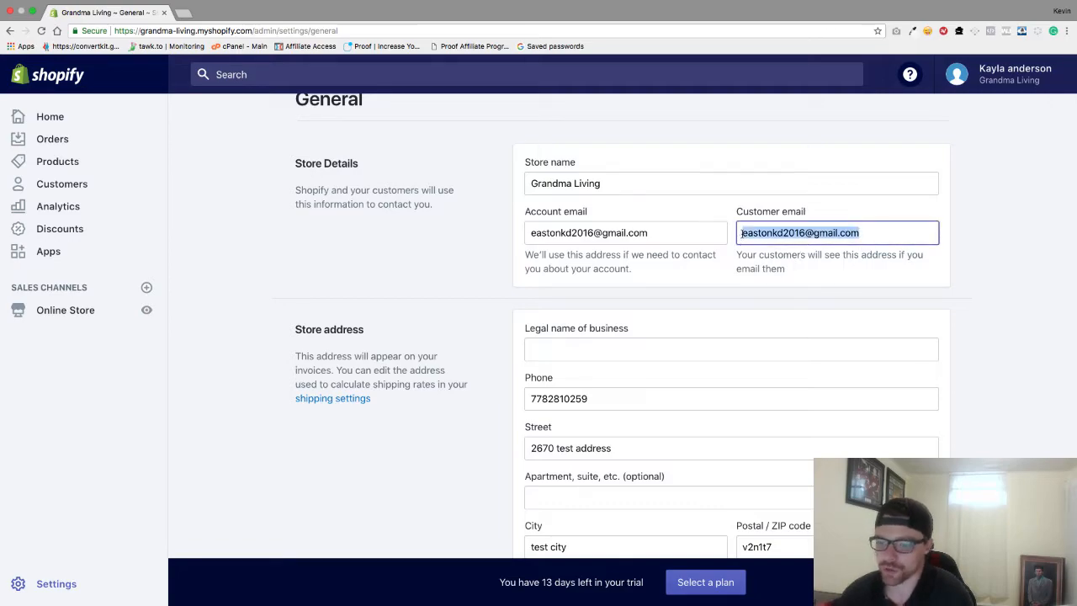
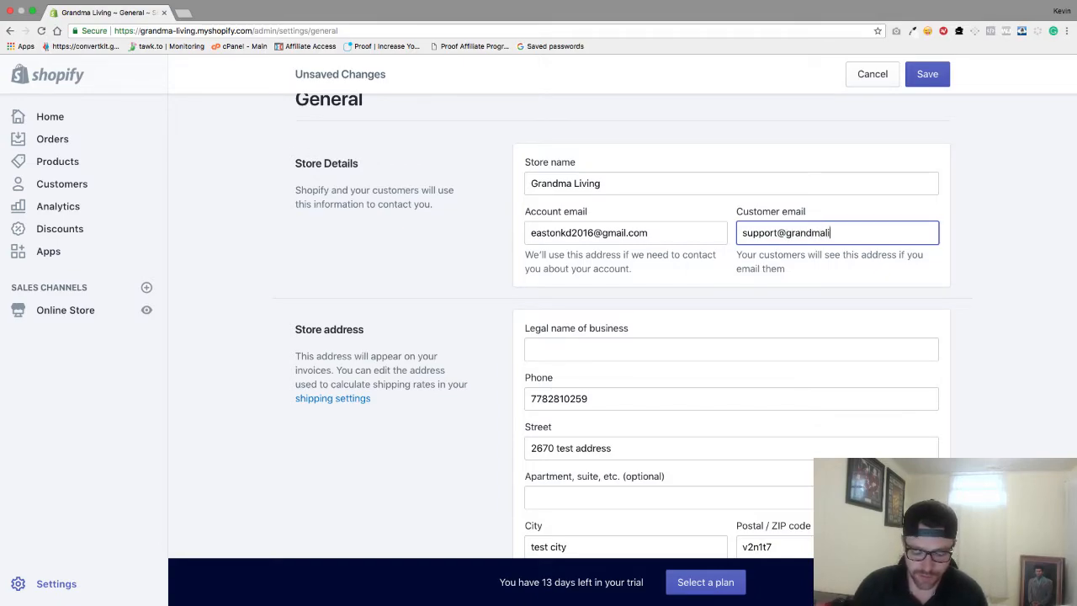
left_click(978, 210)
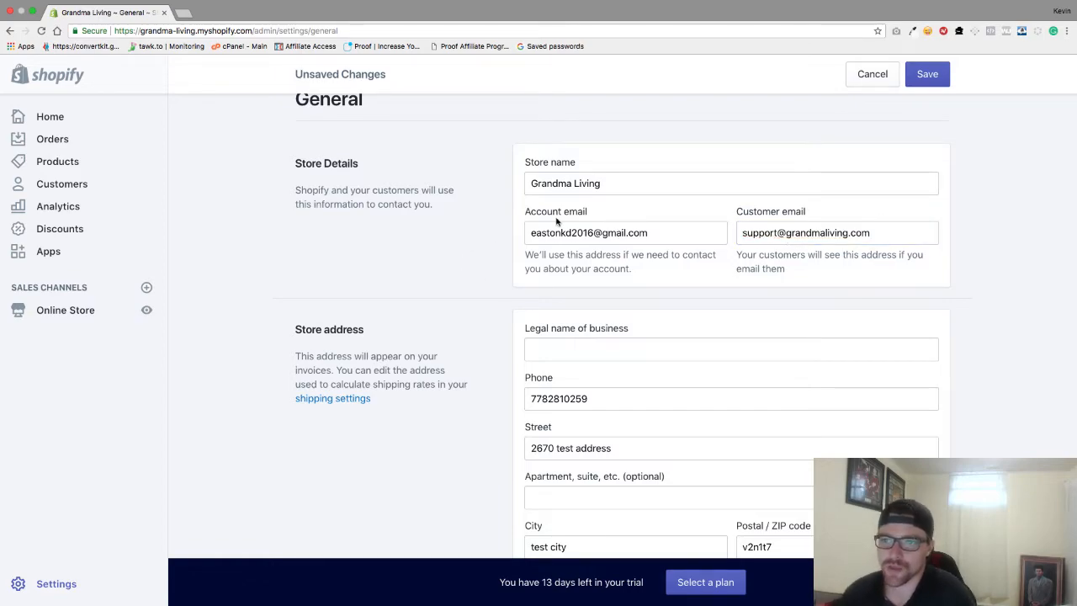
scroll(755, 283, "down", 3)
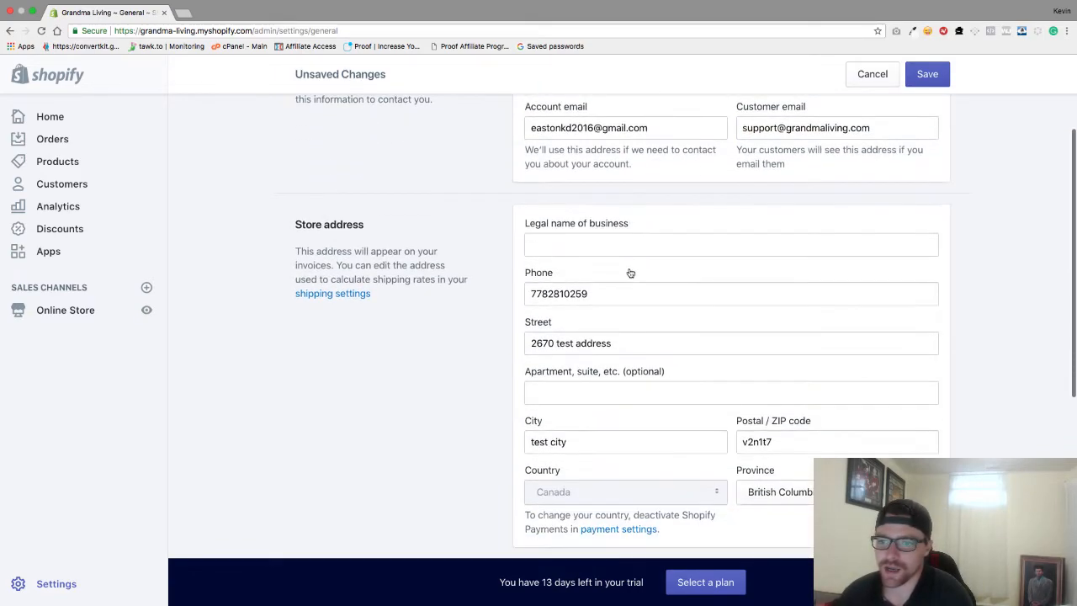
Set the Unit system to Imperial system, using Pound (lb)
scroll(571, 310, "down", 6)
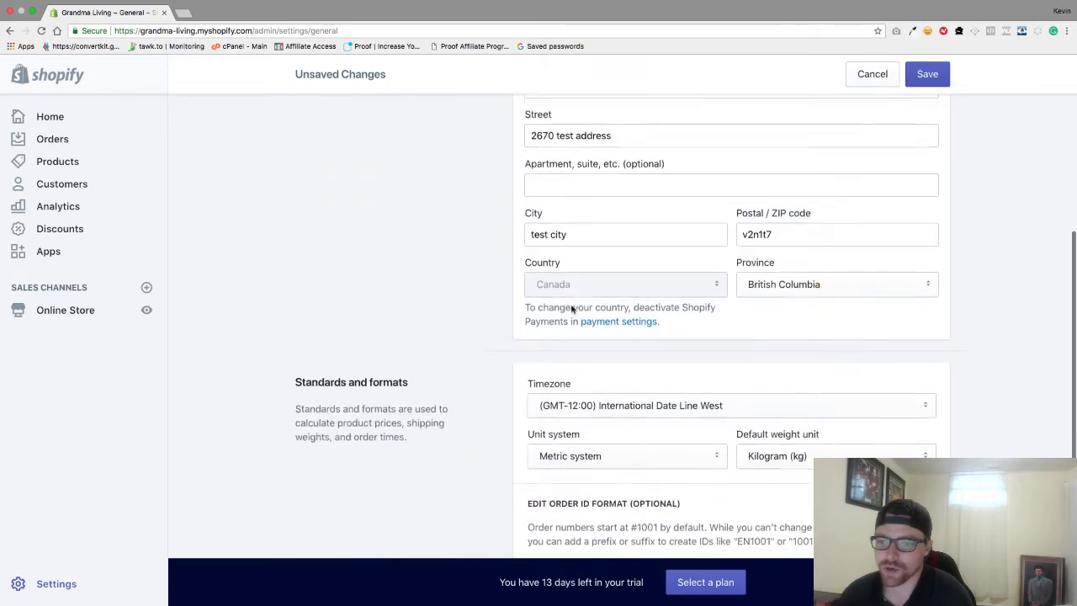
scroll(598, 261, "down", 3)
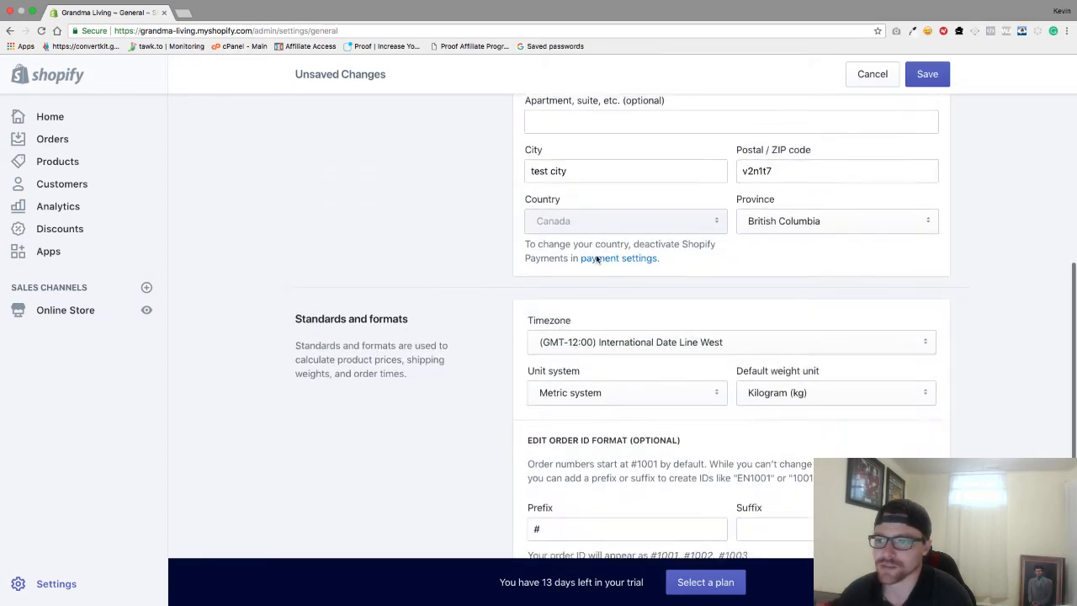
left_click(649, 308)
left_click(667, 304)
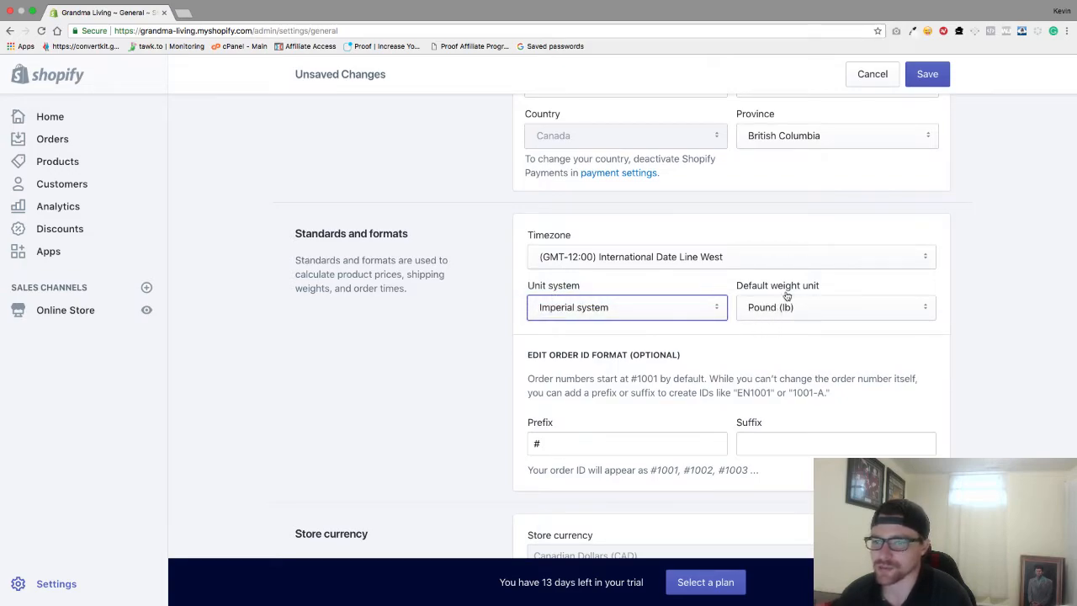
Set the store timezone to (GMT-08:00) Pacific Time (US & Canada)
left_click(657, 261)
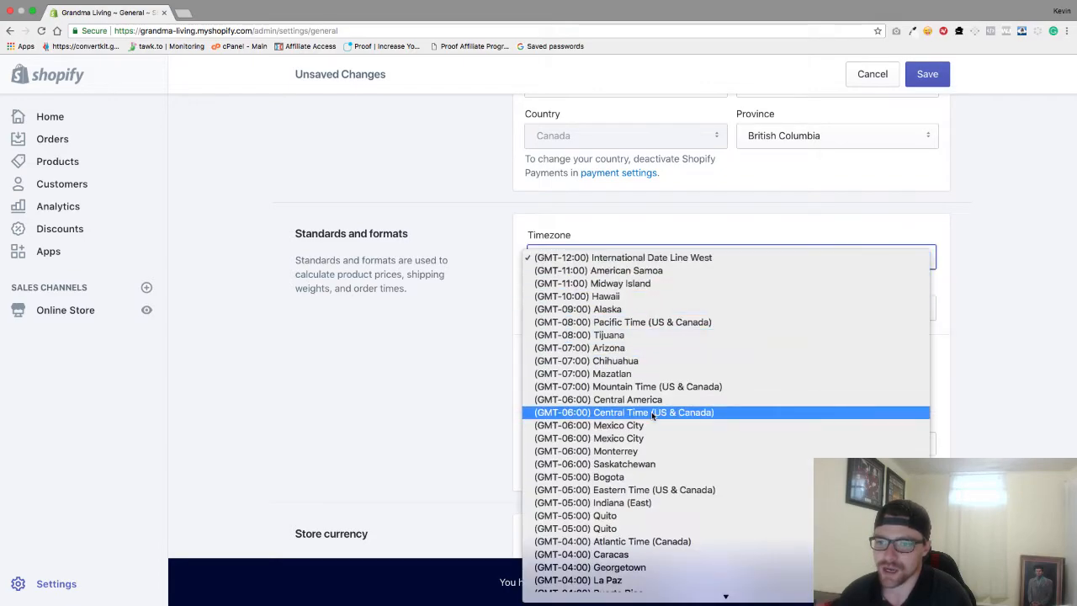
scroll(651, 411, "down", 5)
scroll(651, 411, "down", 3)
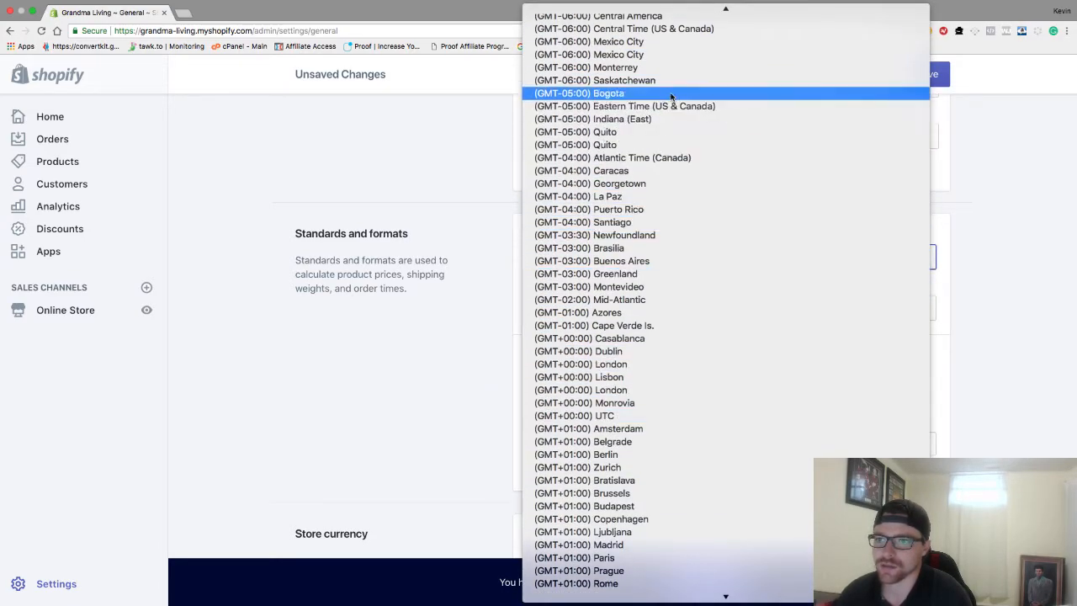
scroll(671, 95, "up", 3)
scroll(671, 95, "up", 2)
scroll(670, 93, "down", 3)
scroll(670, 92, "up", 3)
left_click(668, 77)
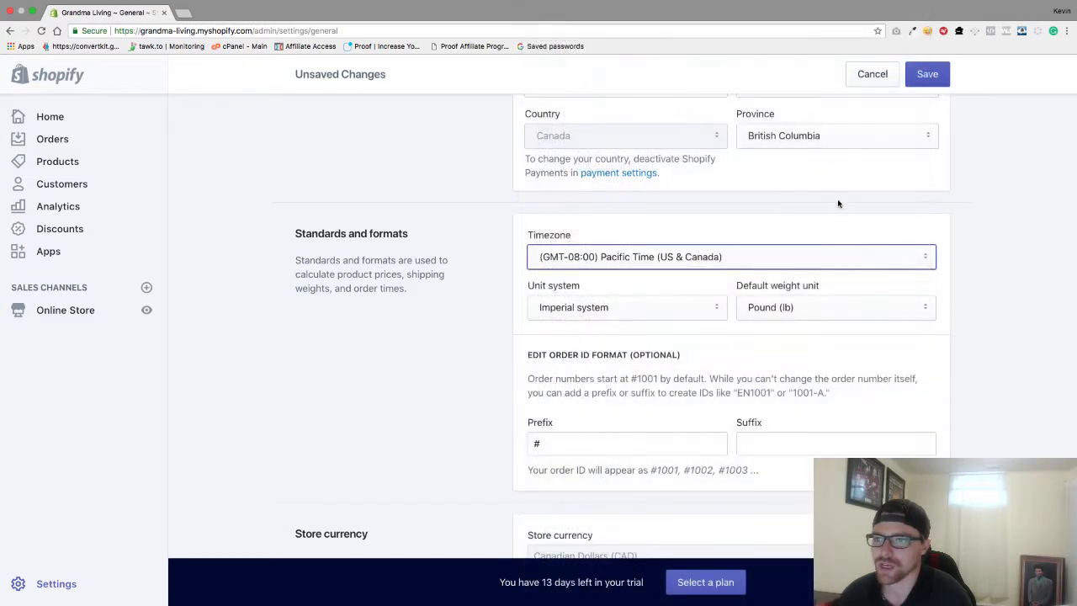
scroll(893, 205, "down", 2)
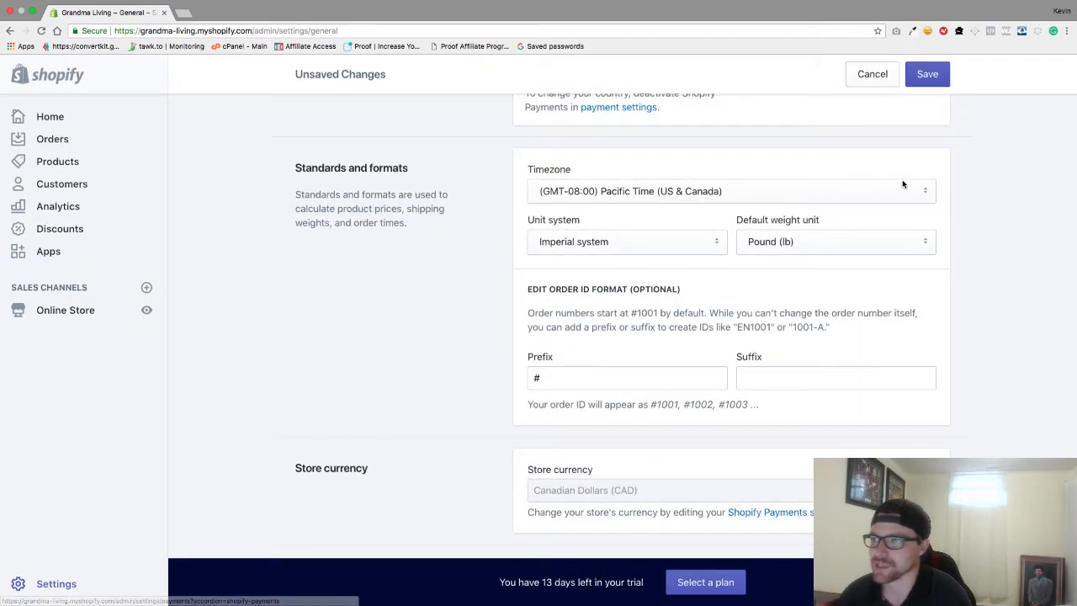
Save the General settings and go back to the Settings overview
left_click(928, 82)
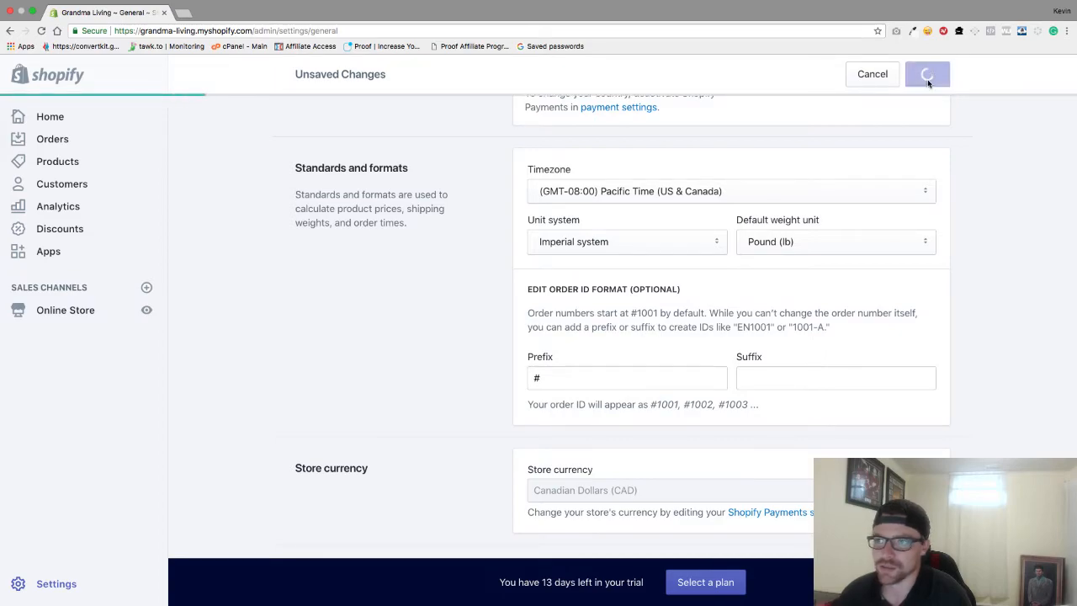
scroll(366, 319, "up", 10)
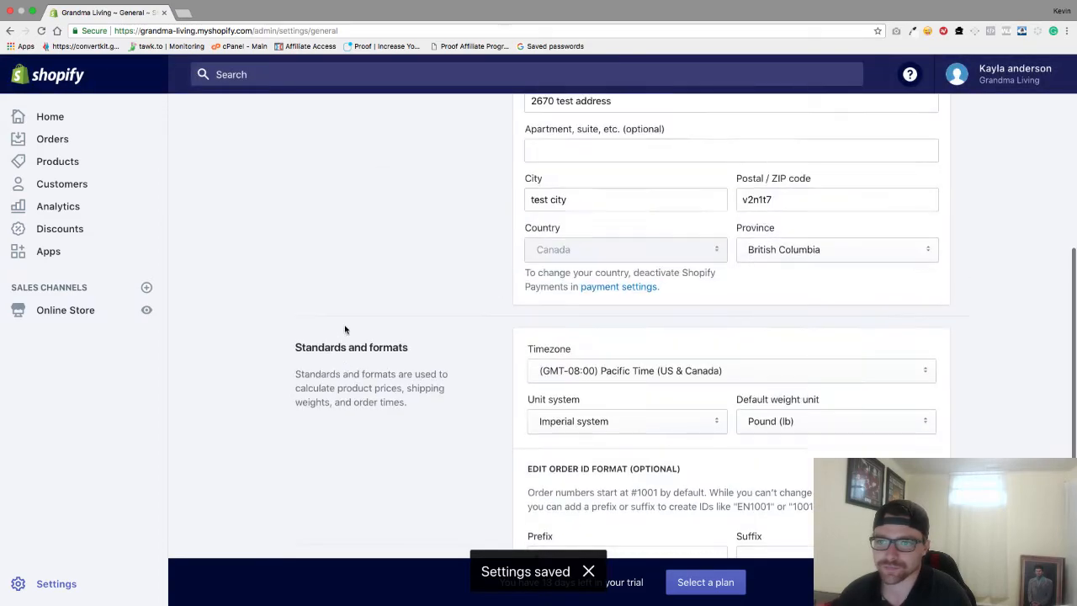
left_click(315, 121)
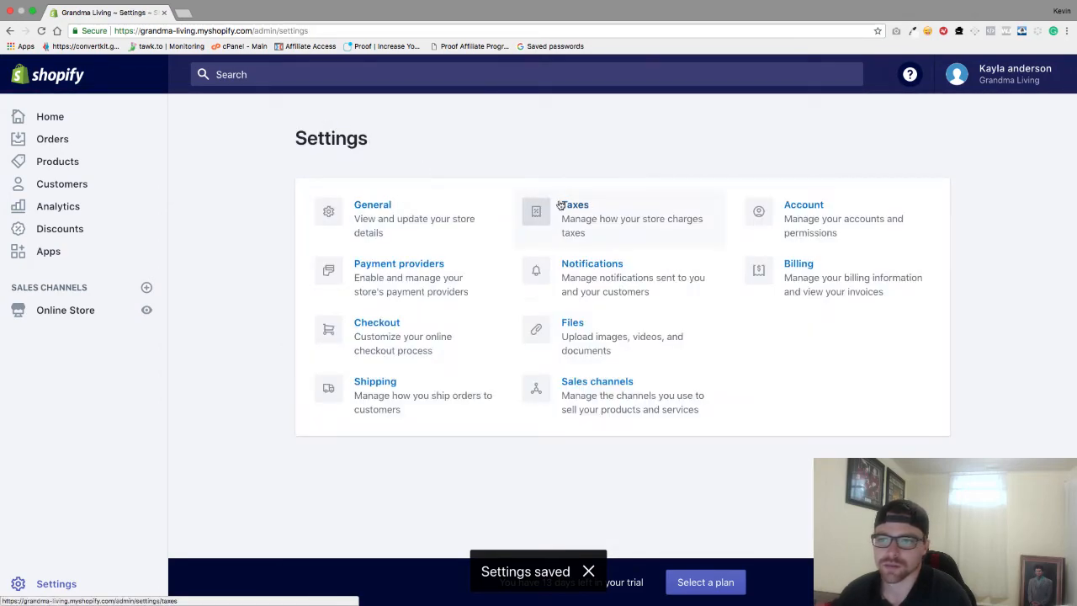
left_click(612, 216)
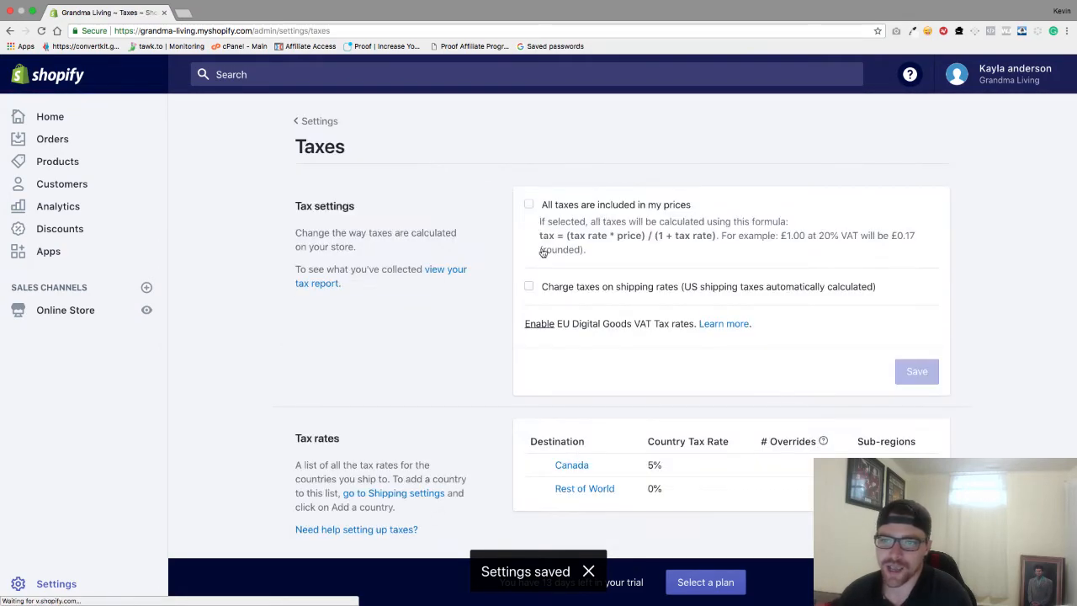
scroll(546, 260, "down", 1)
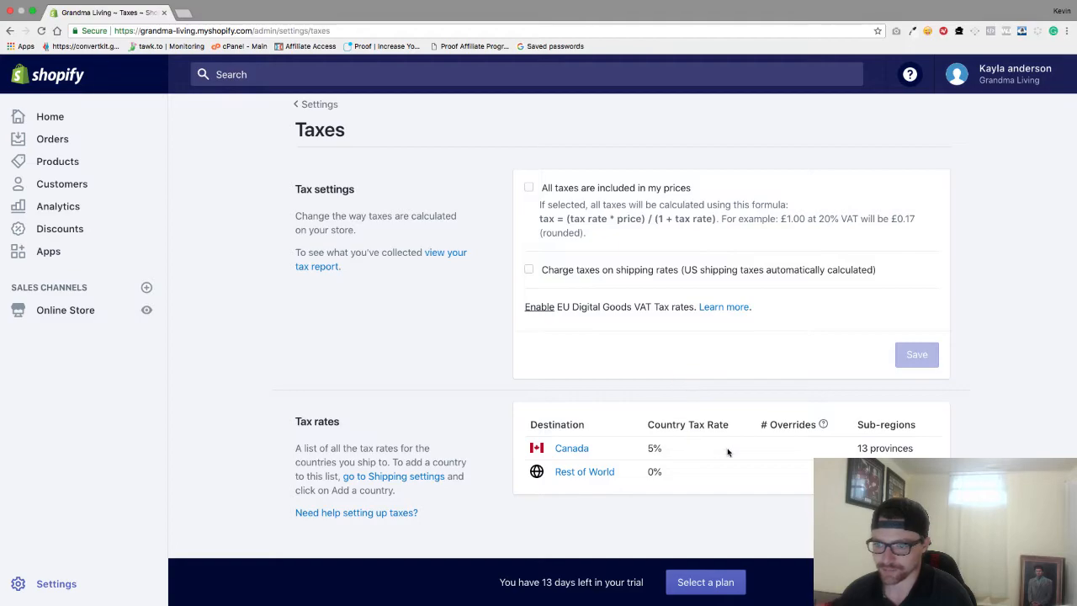
left_click(308, 103)
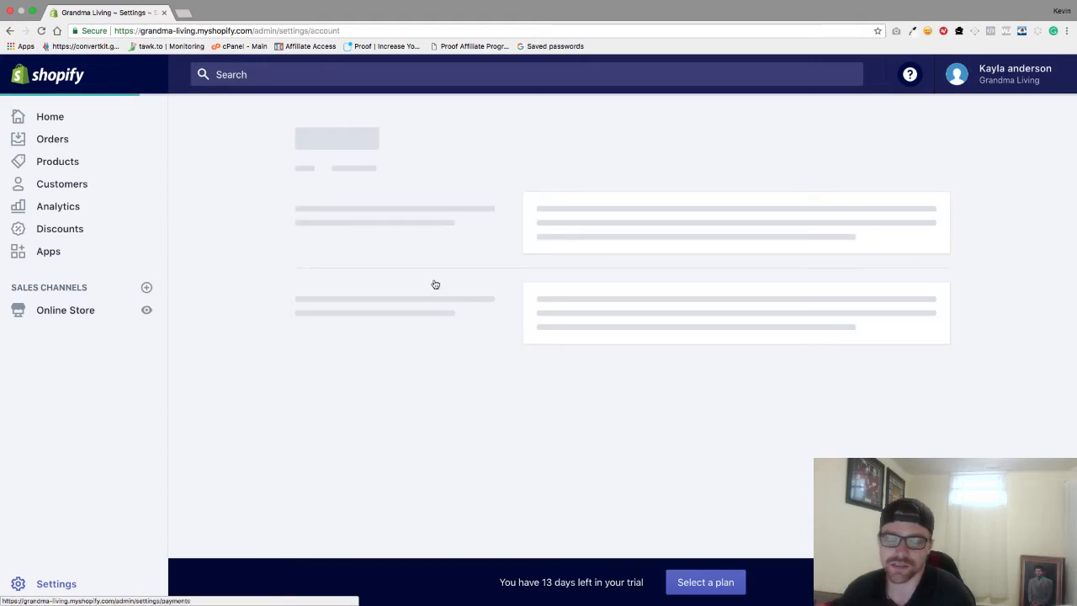
scroll(441, 200, "down", 3)
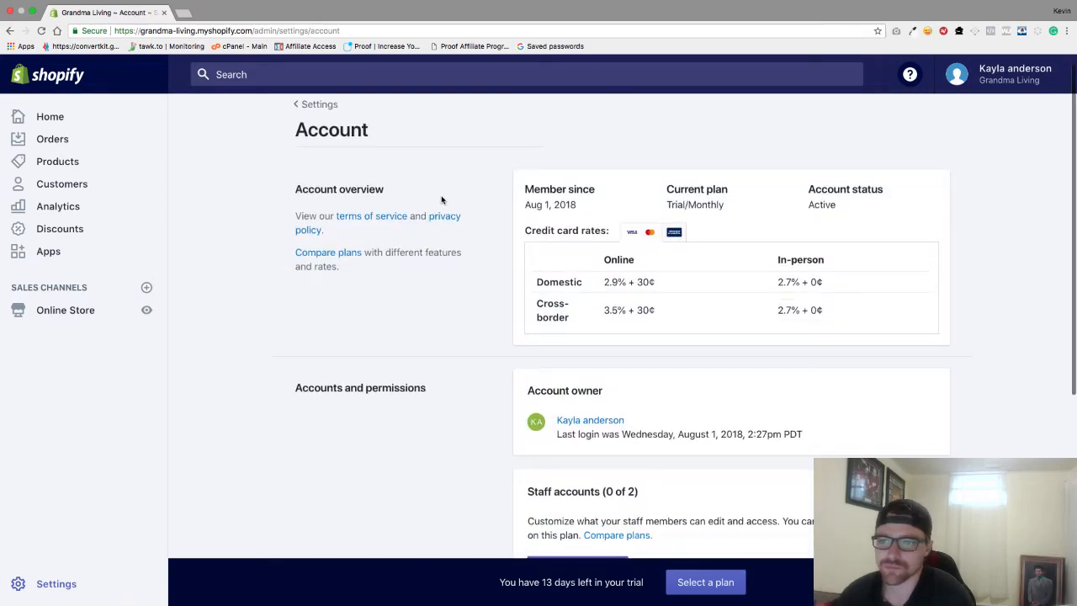
scroll(441, 200, "up", 1)
scroll(441, 200, "down", 5)
scroll(441, 200, "up", 3)
scroll(441, 200, "down", 5)
scroll(480, 224, "up", 5)
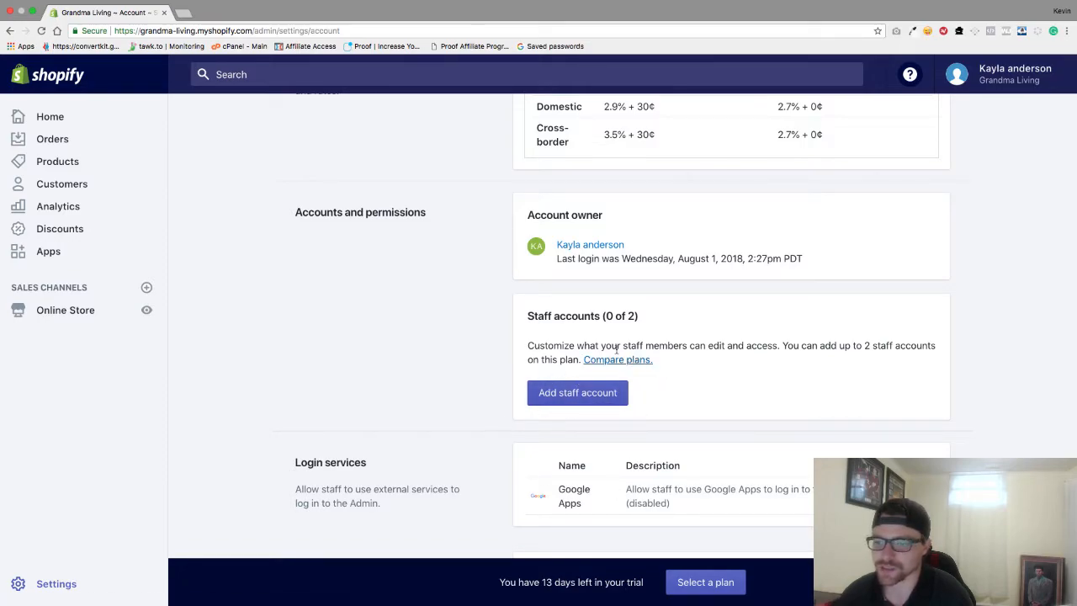
scroll(578, 389, "up", 3)
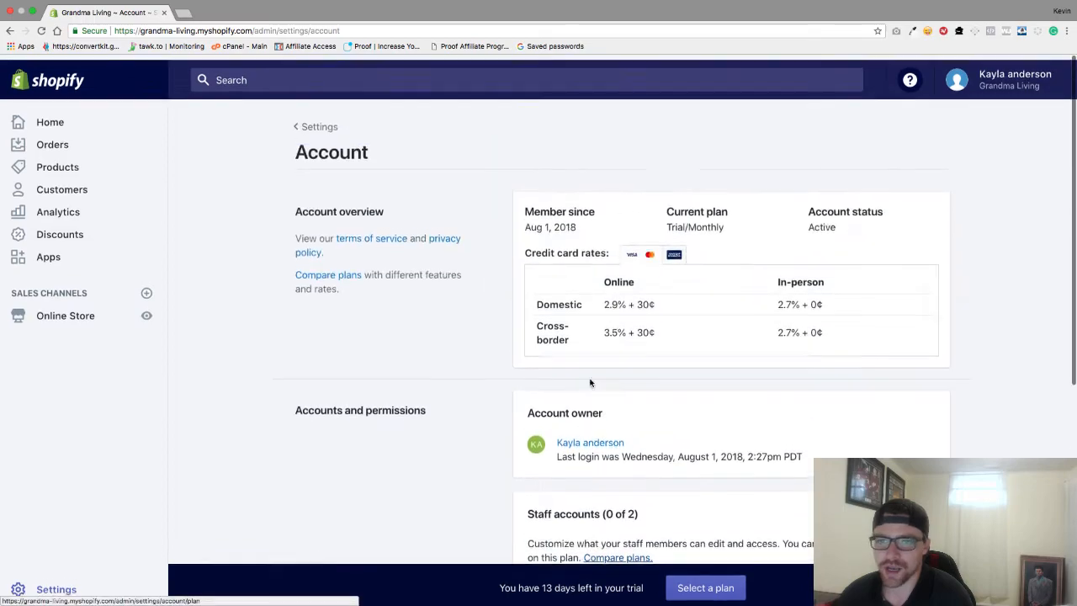
left_click(321, 125)
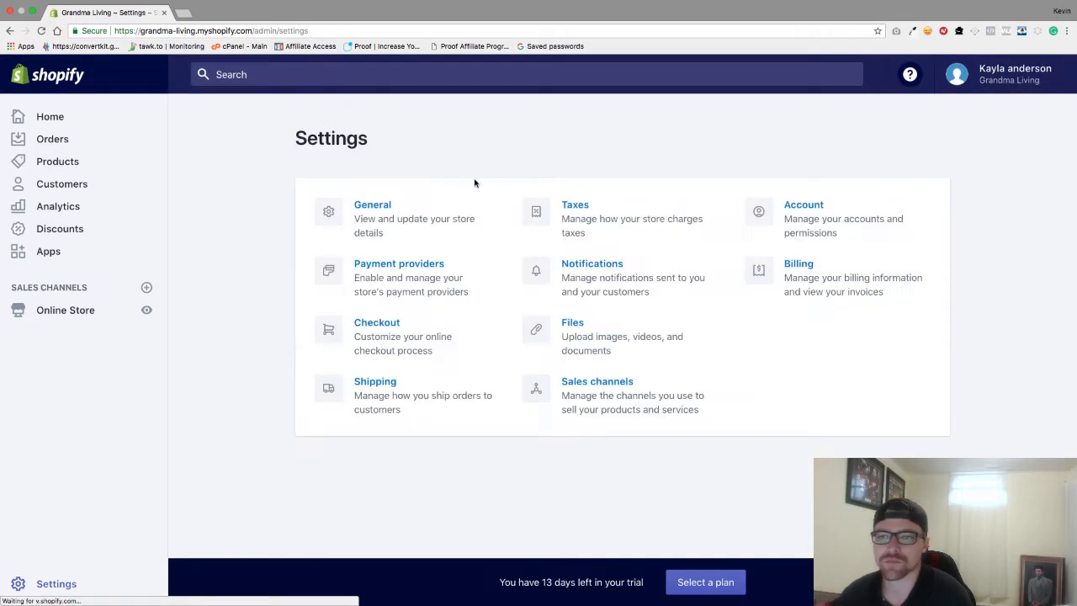
Open Payment providers and browse the additional payment methods list without choosing one
left_click(368, 278)
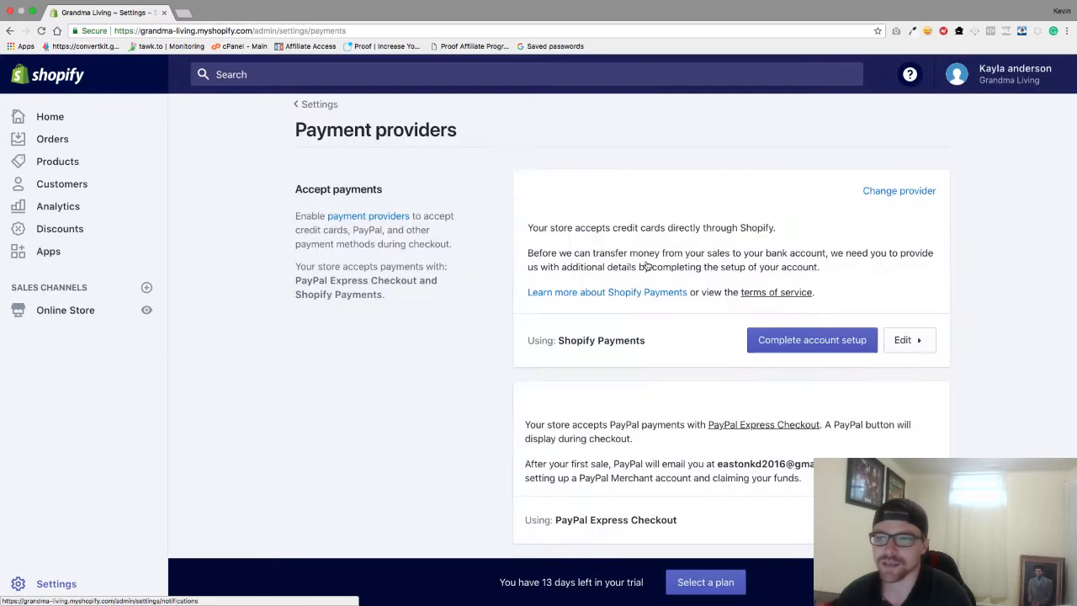
scroll(685, 270, "down", 2)
scroll(685, 271, "down", 4)
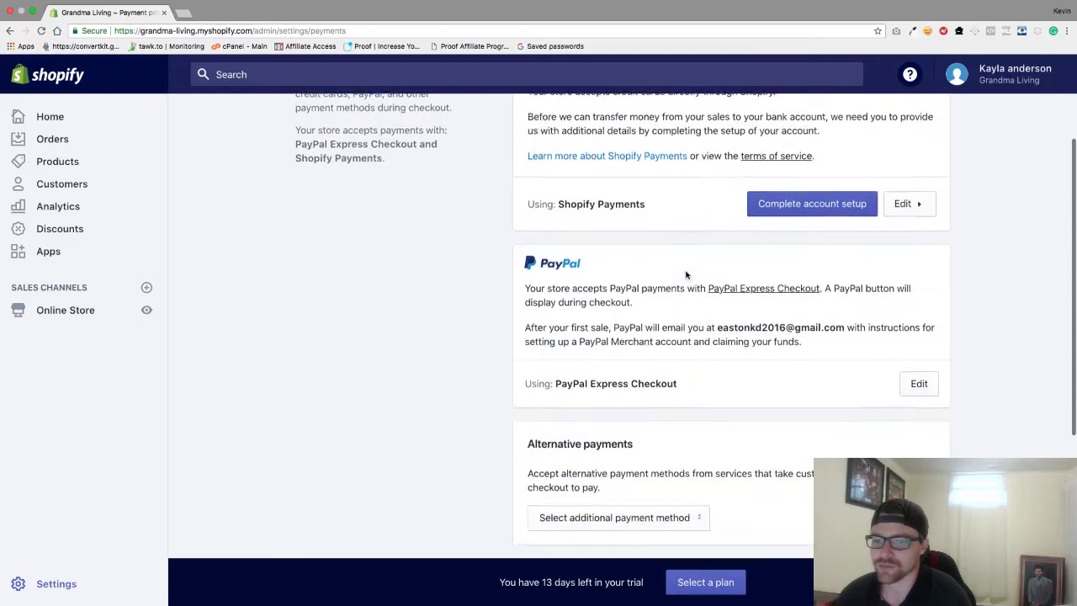
left_click(657, 395)
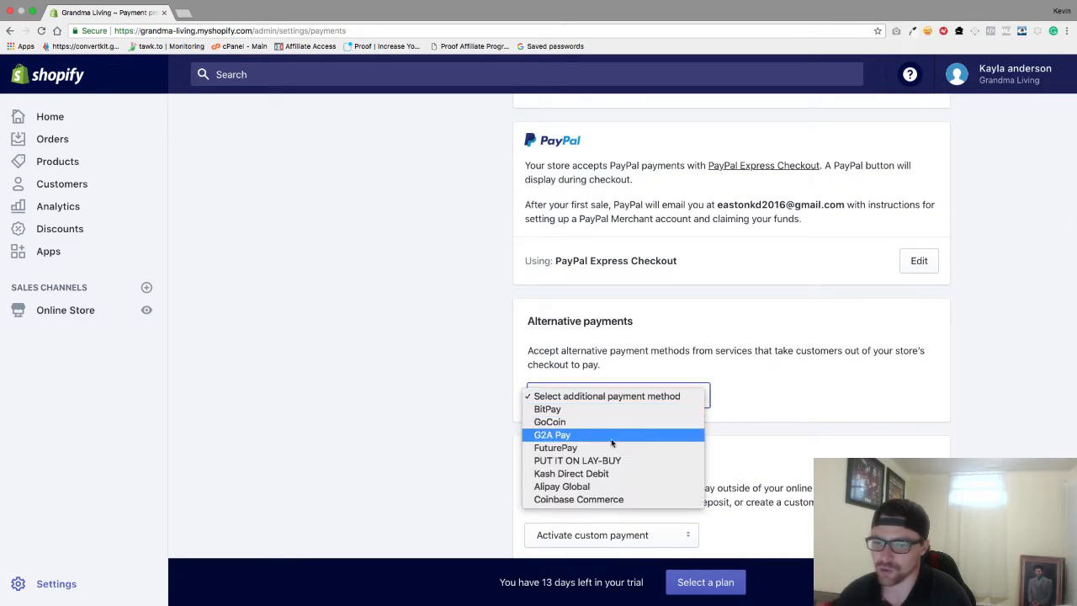
left_click(785, 343)
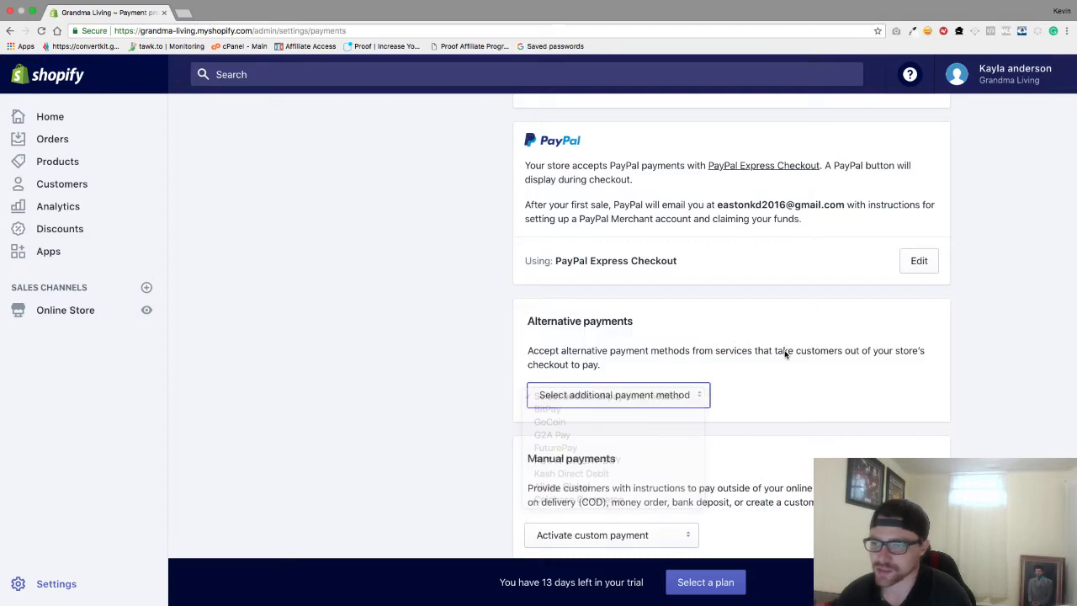
Browse the custom (manual) payment options list and close it without activating any
scroll(785, 349, "down", 3)
scroll(784, 354, "down", 2)
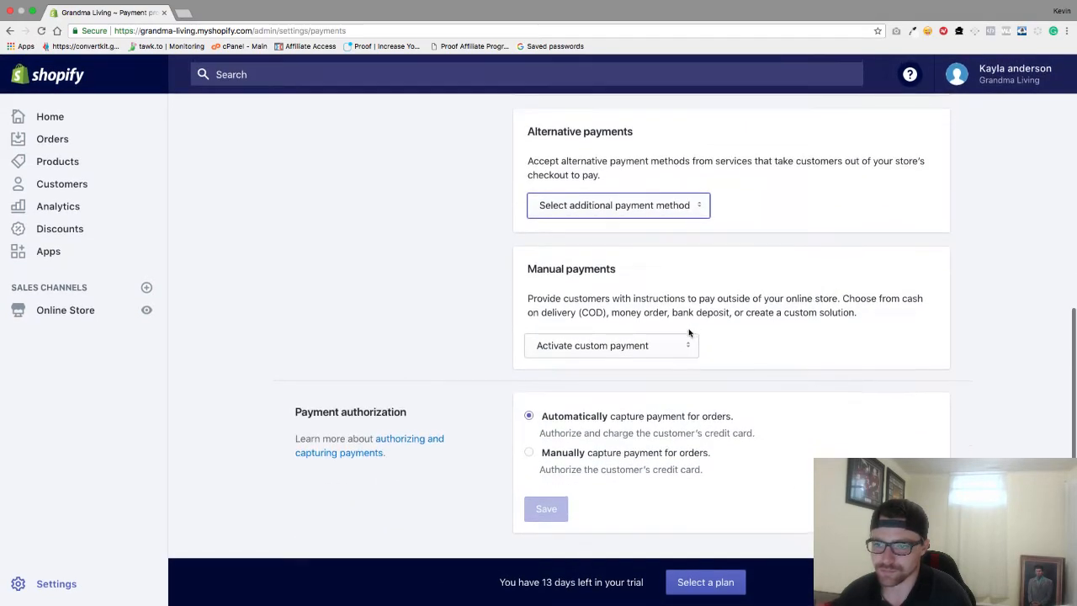
left_click(661, 353)
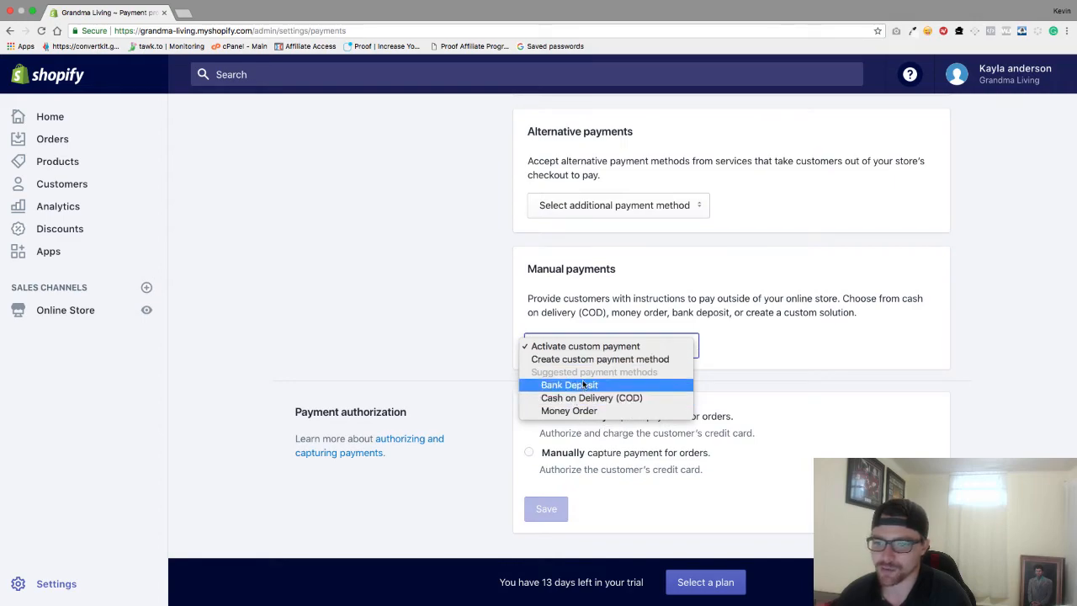
left_click(753, 352)
scroll(715, 324, "up", 5)
scroll(716, 324, "up", 3)
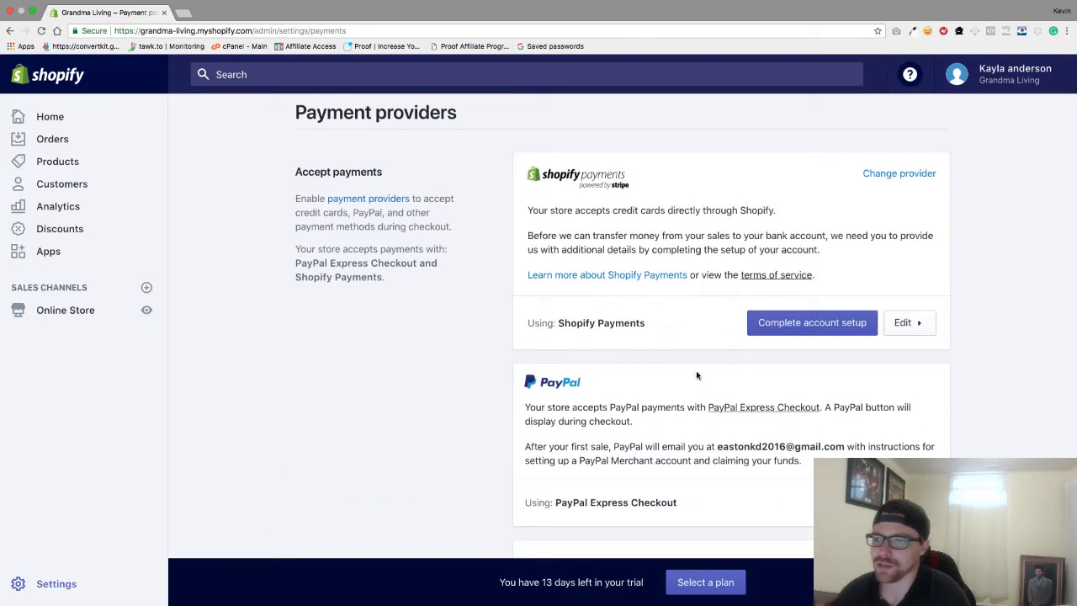
scroll(697, 375, "down", 7)
scroll(697, 375, "up", 7)
In Complete account setup's Banking information, change Currency from CAD to USD, keeping Bank country Canada
left_click(832, 357)
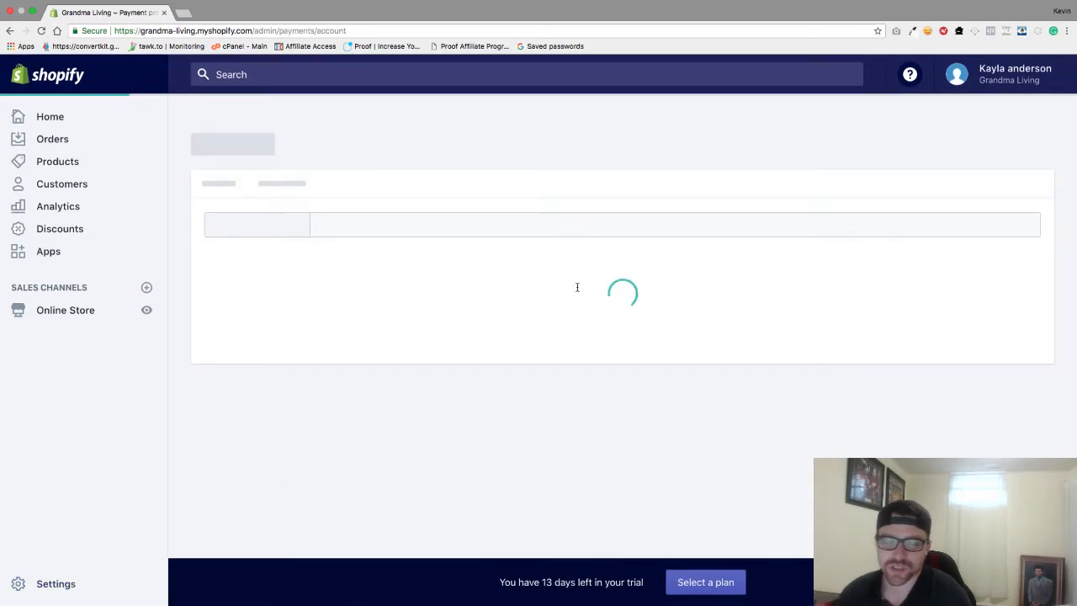
scroll(512, 254, "down", 5)
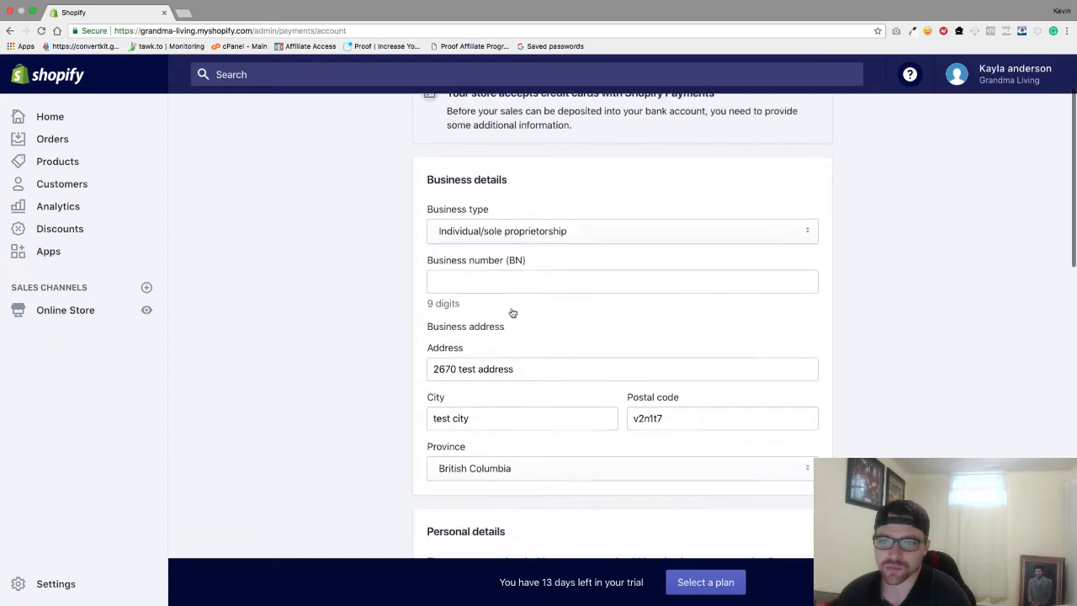
scroll(493, 398, "down", 12)
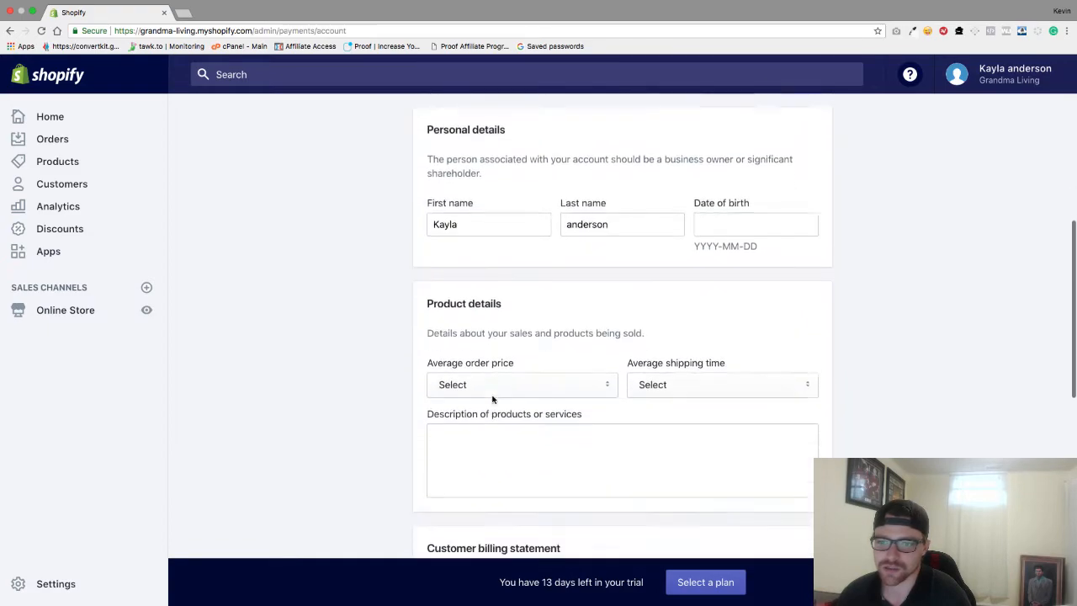
scroll(492, 399, "down", 3)
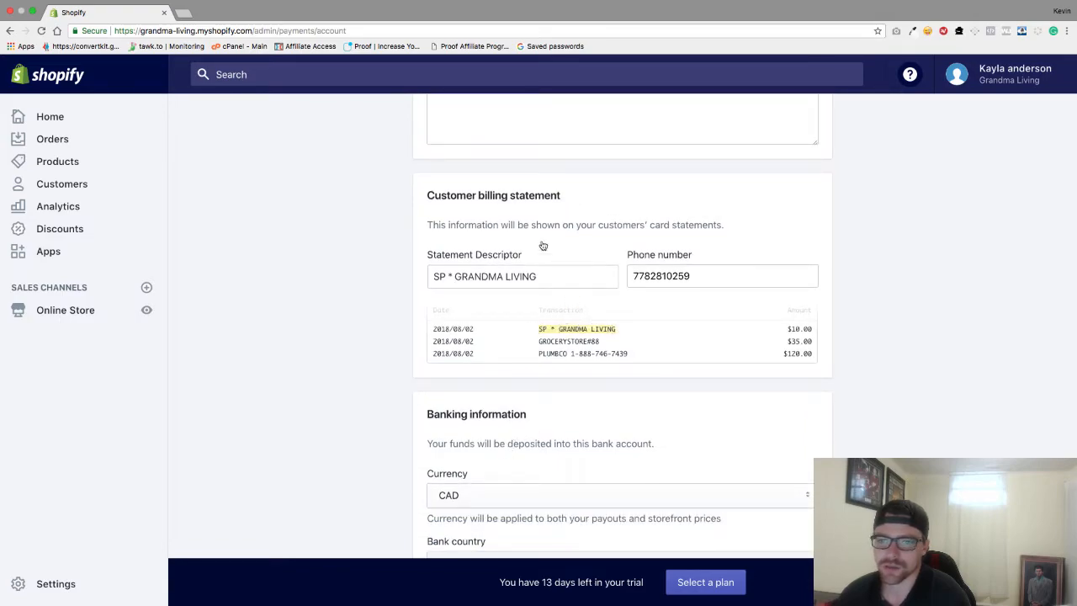
scroll(522, 298, "down", 1)
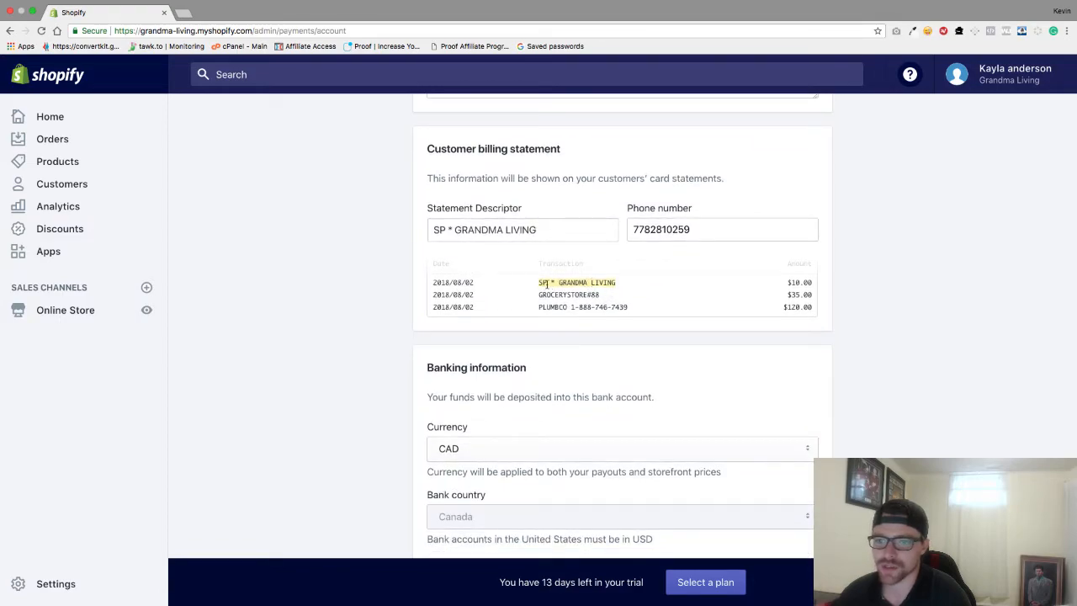
scroll(603, 443, "down", 4)
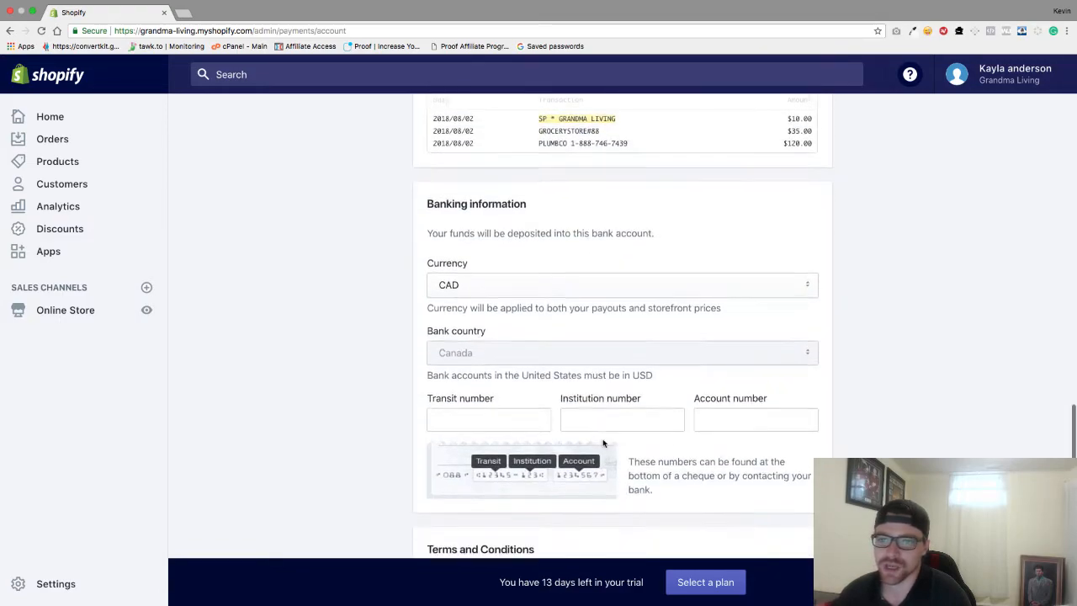
scroll(571, 364, "down", 2)
left_click(554, 215)
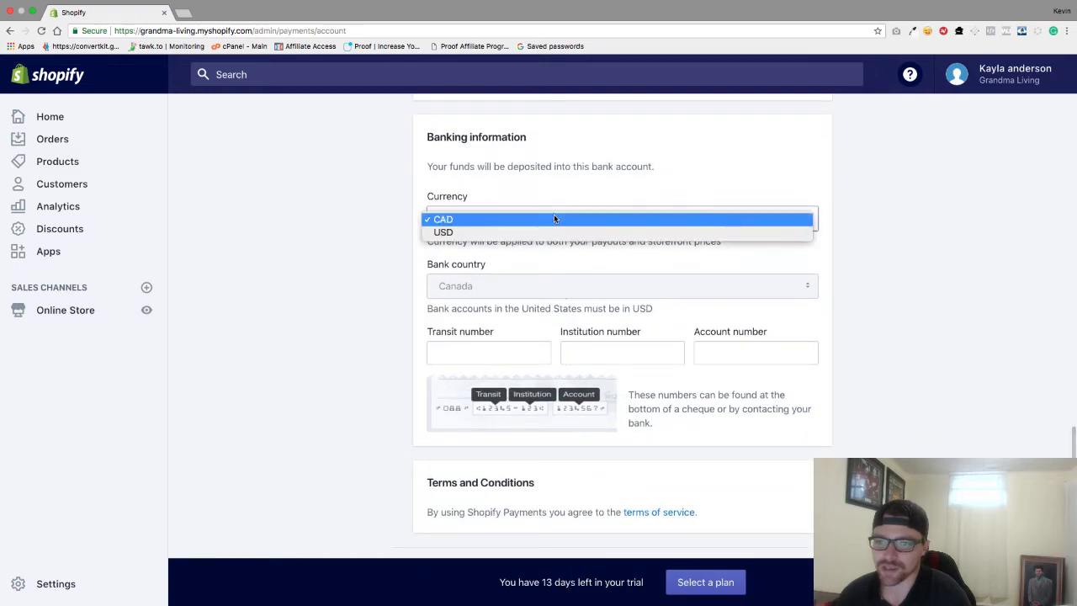
left_click(534, 232)
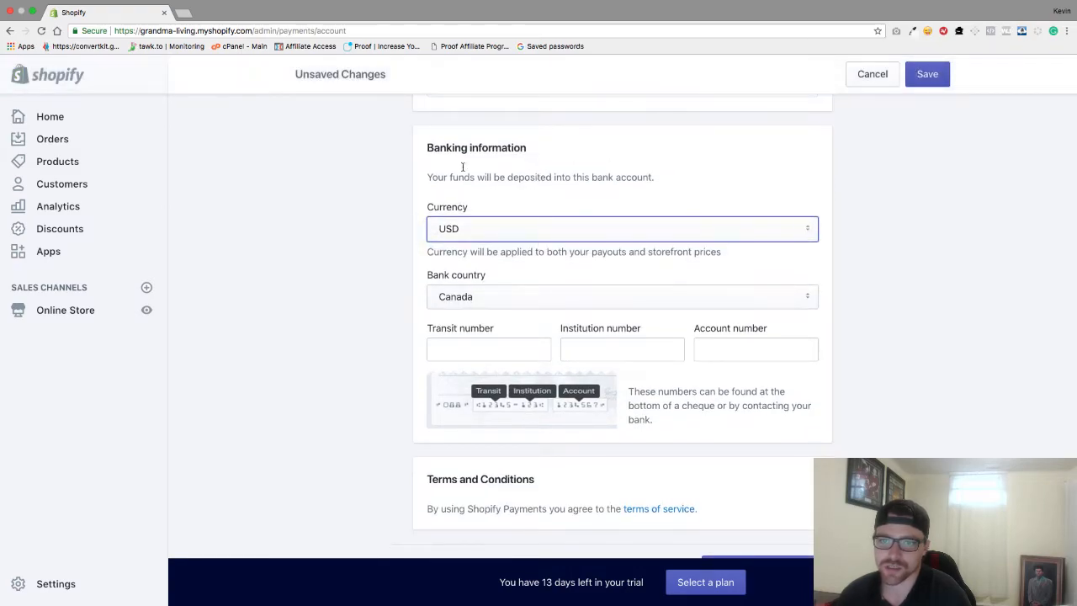
left_click(523, 301)
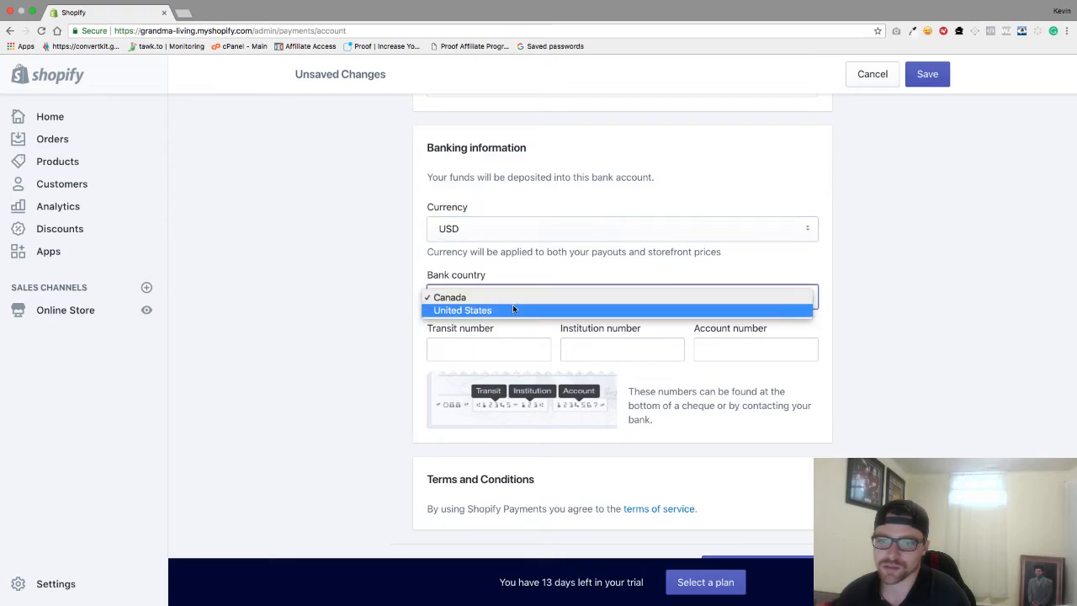
left_click(510, 299)
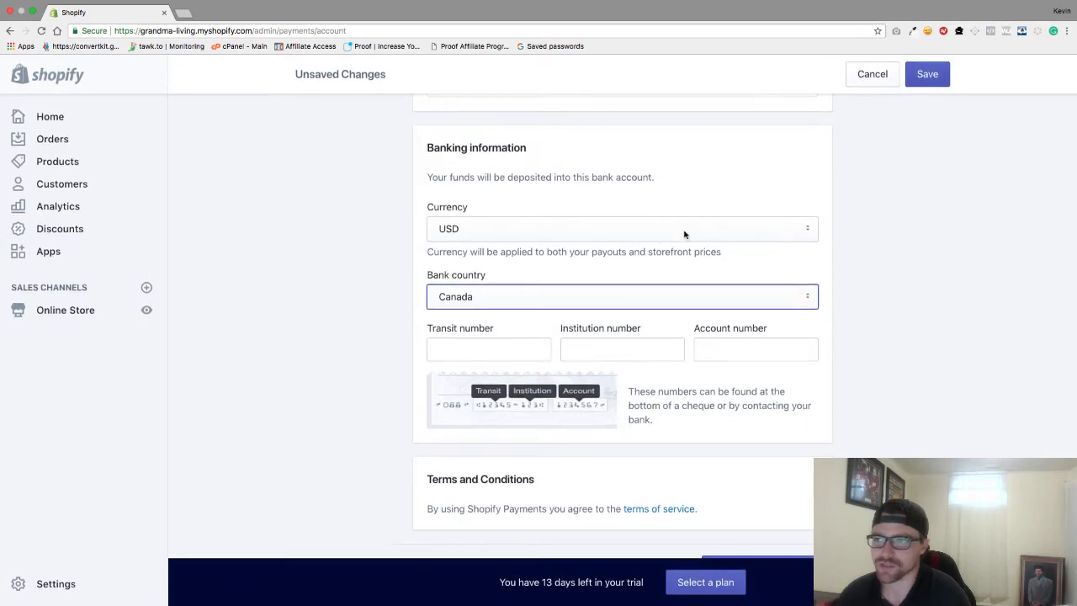
scroll(709, 141, "up", 3)
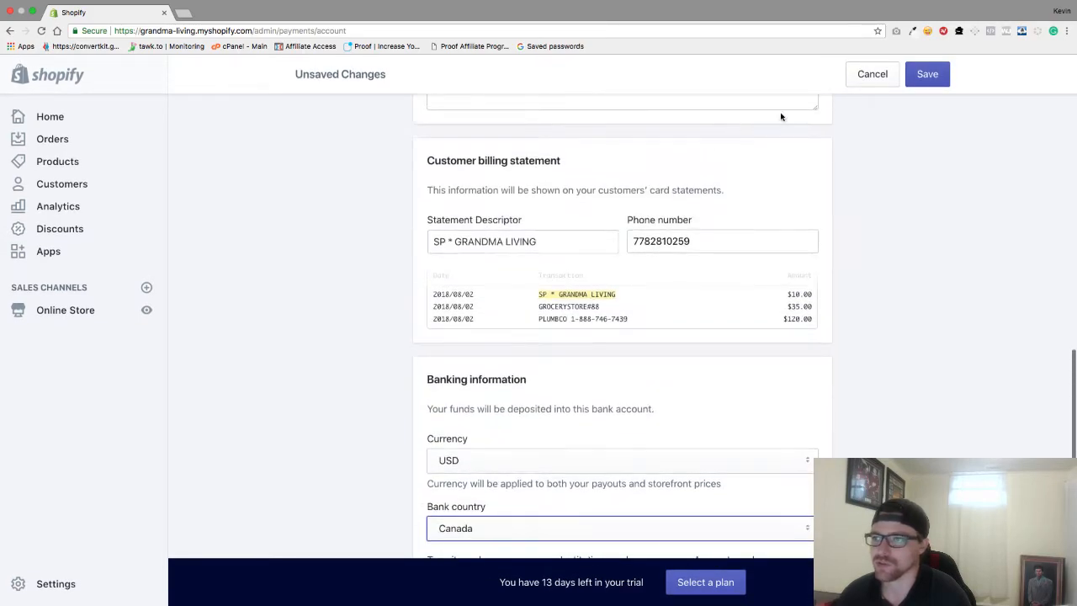
Attempt to save the Shopify Payments setup, then navigate back through Payments to Settings
left_click(925, 75)
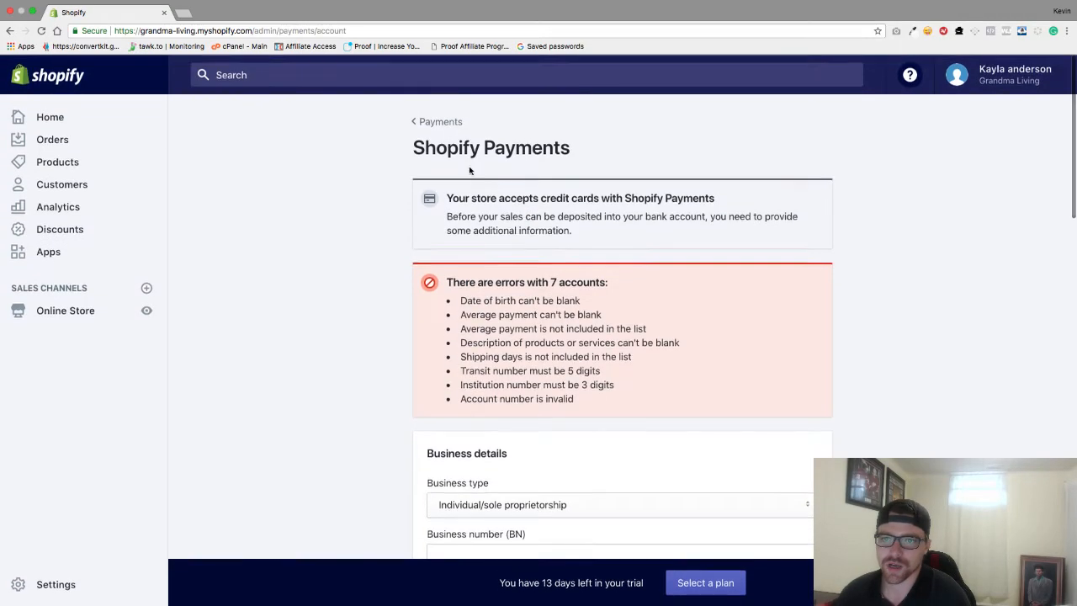
left_click(439, 122)
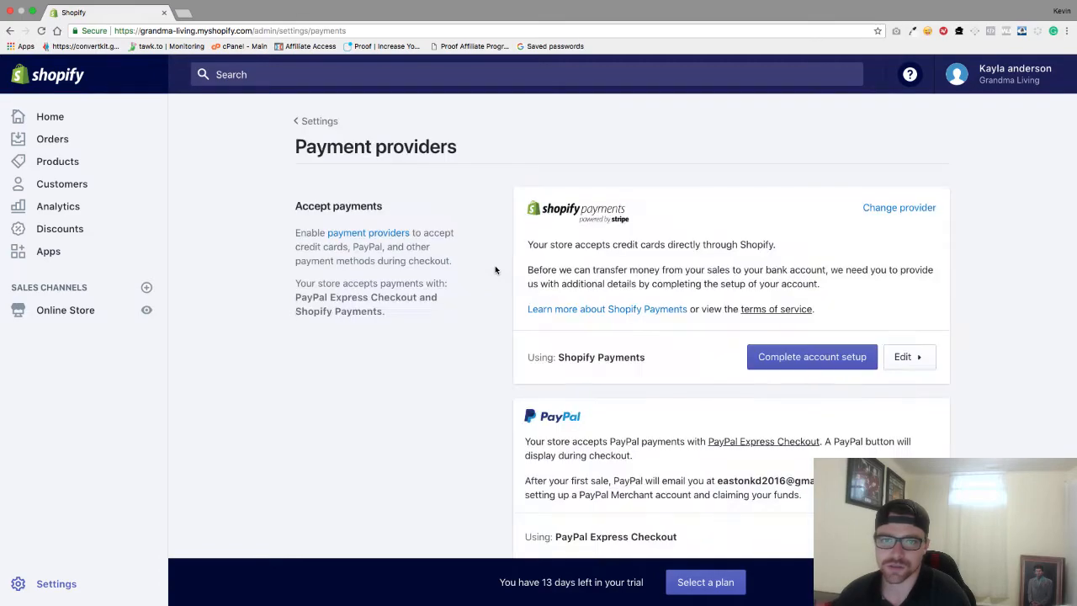
scroll(495, 269, "down", 1)
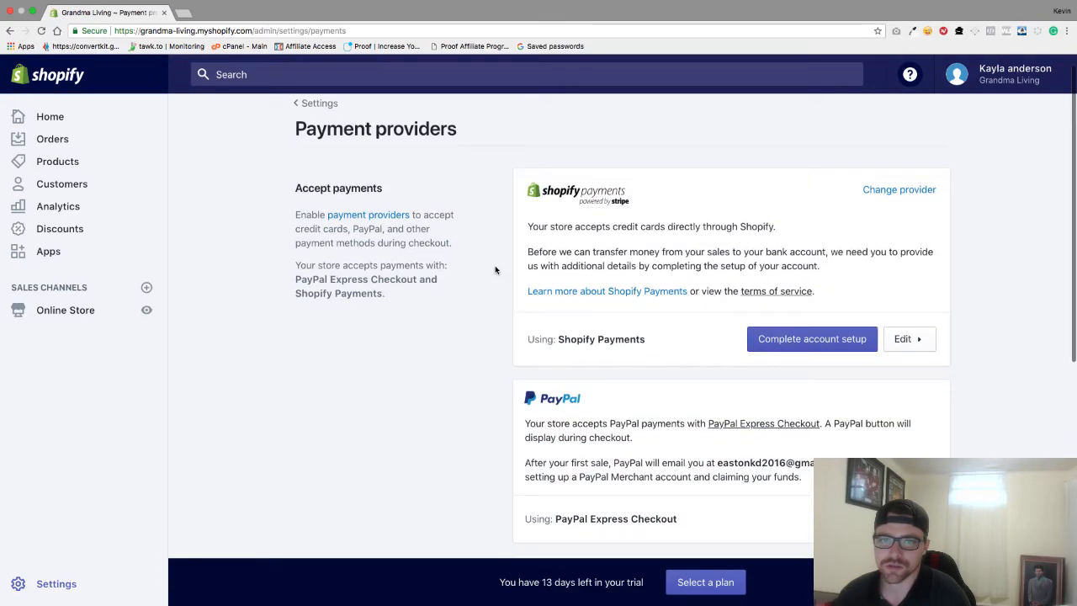
left_click(318, 104)
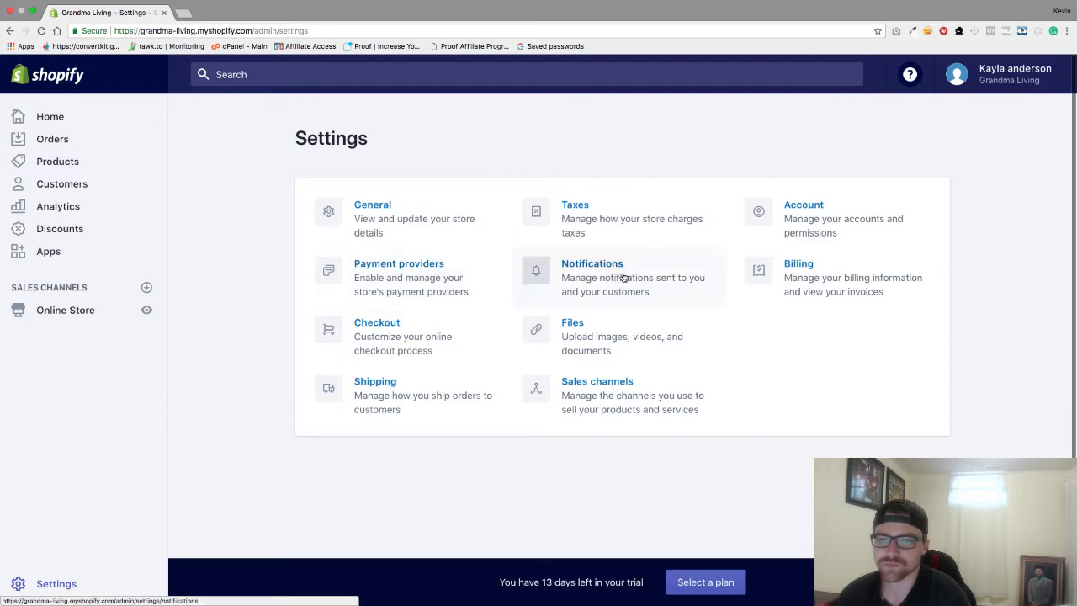
left_click(610, 275)
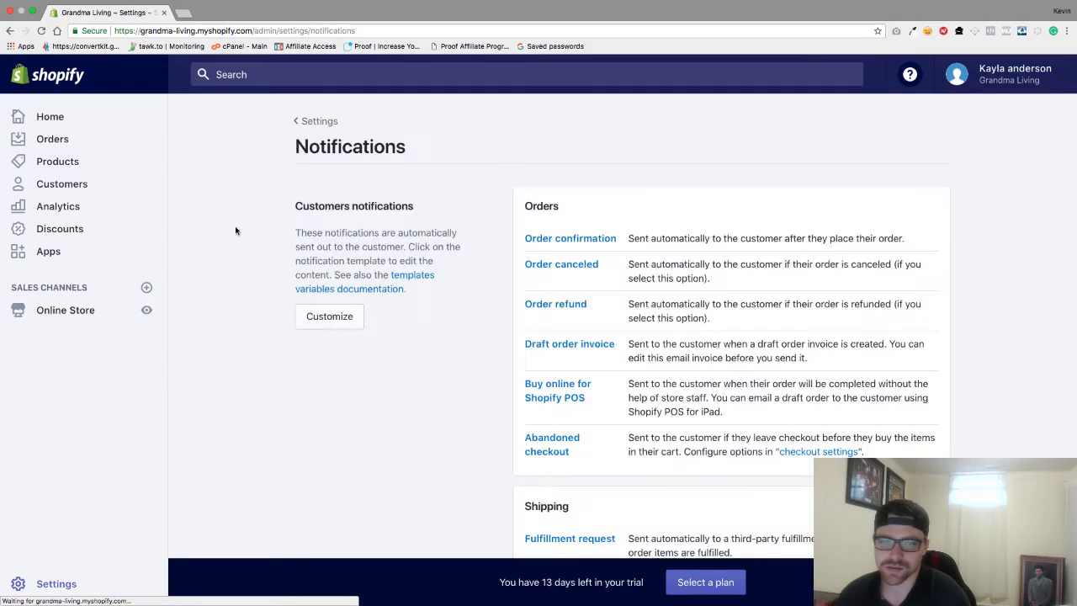
scroll(753, 284, "down", 1)
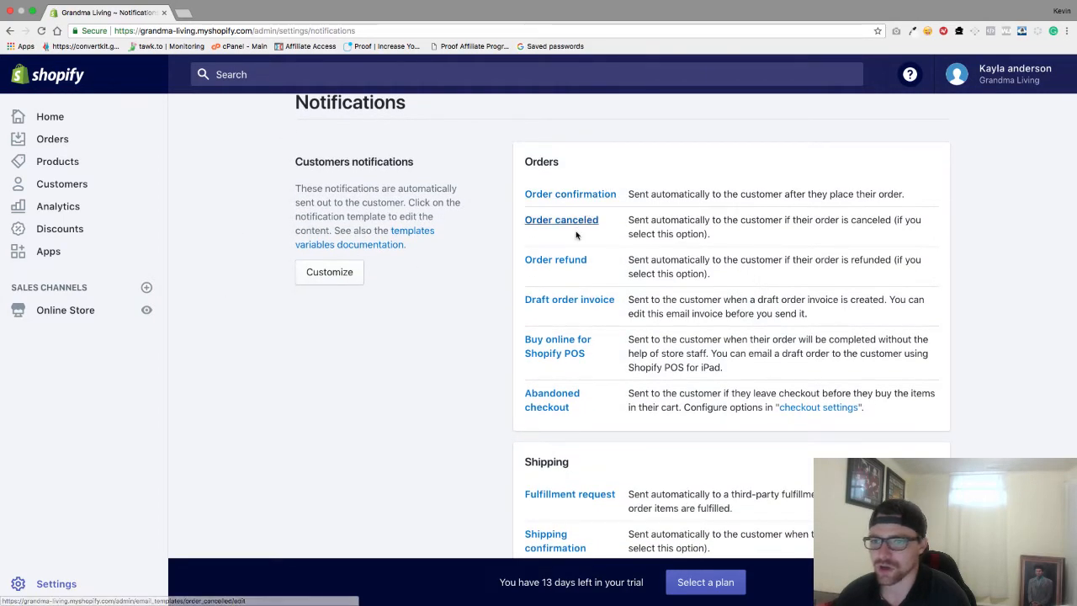
scroll(596, 314, "down", 4)
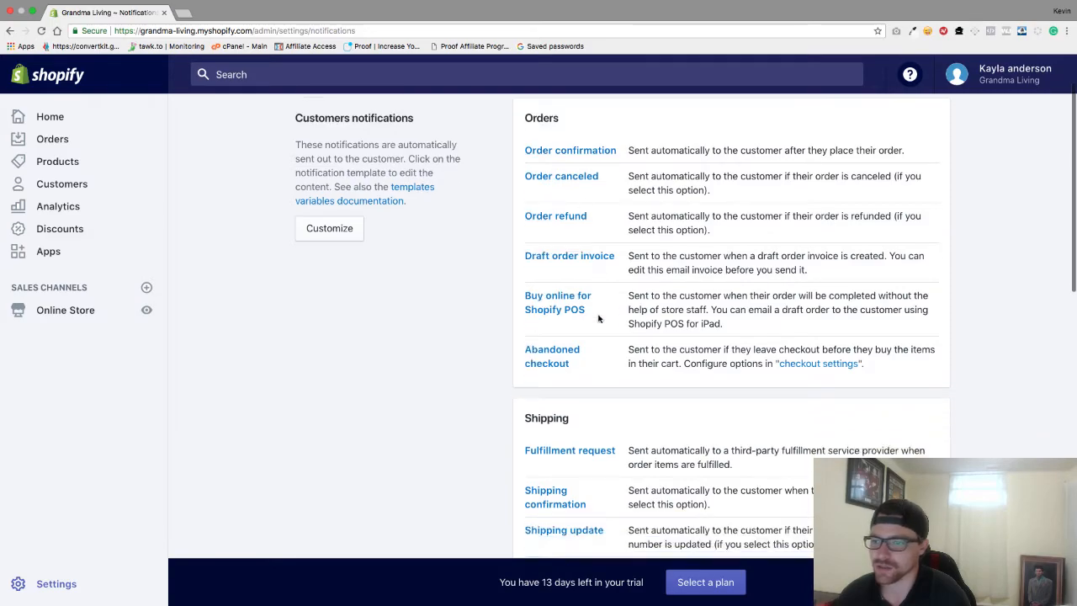
scroll(598, 317, "down", 6)
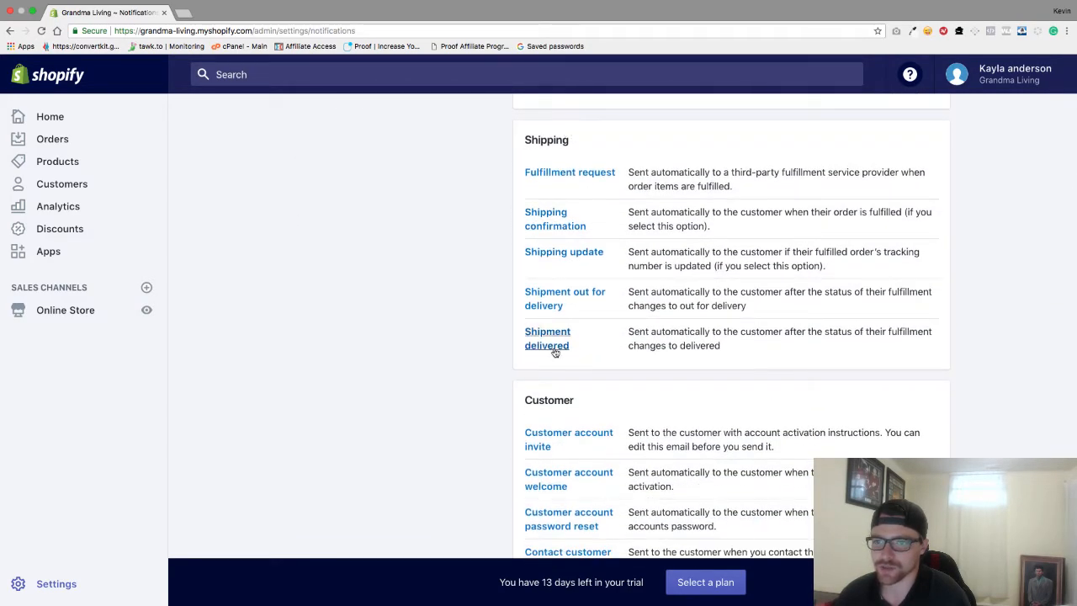
scroll(555, 352, "down", 1)
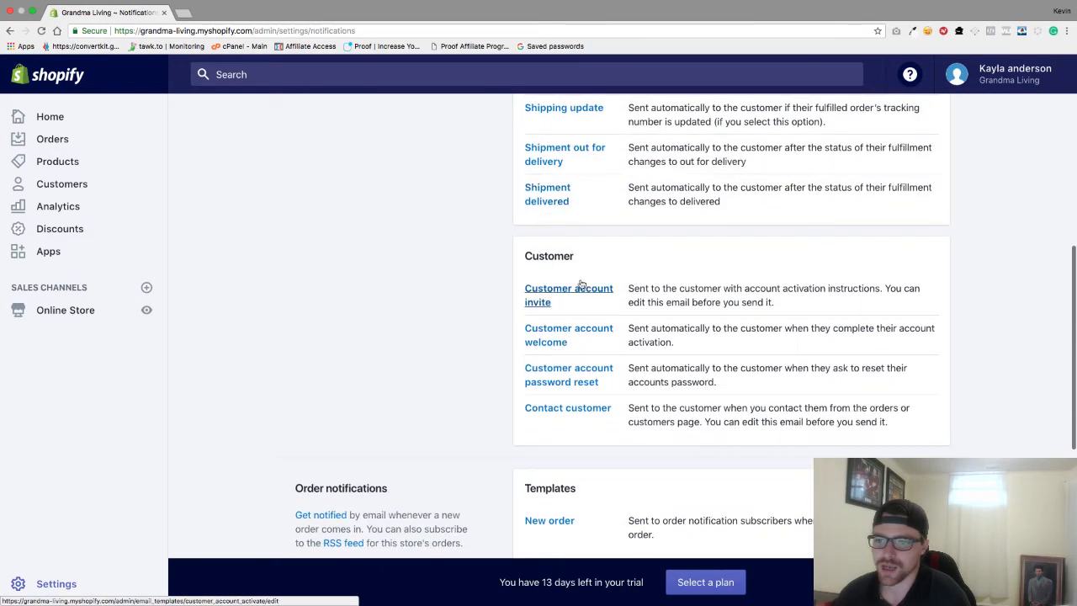
scroll(553, 355, "down", 4)
left_click(551, 356)
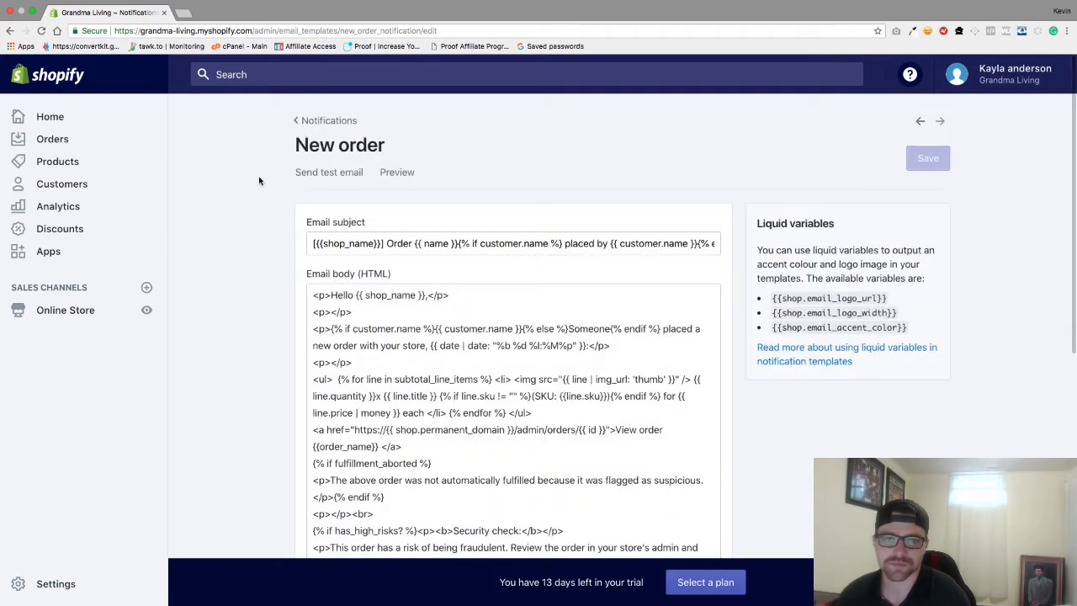
left_click(317, 121)
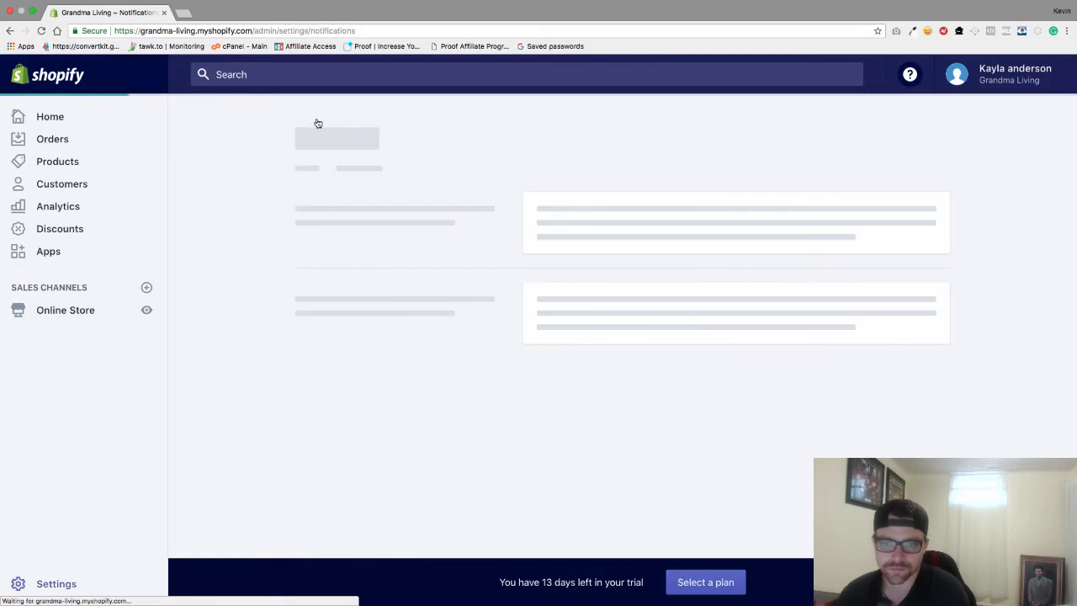
scroll(687, 333, "down", 5)
scroll(687, 334, "up", 2)
scroll(687, 333, "up", 4)
scroll(687, 333, "down", 3)
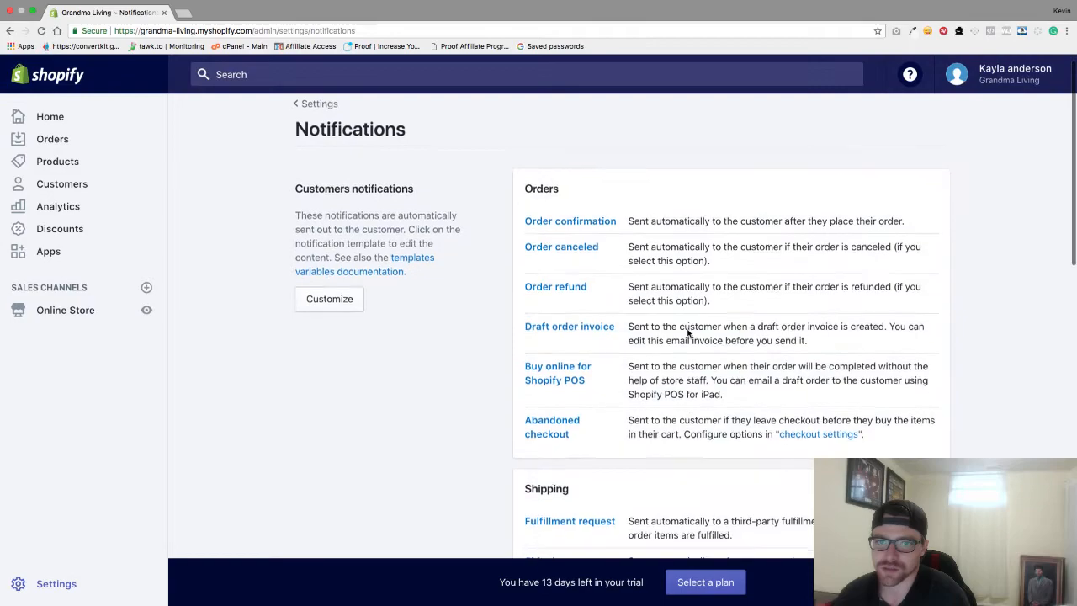
scroll(687, 333, "down", 3)
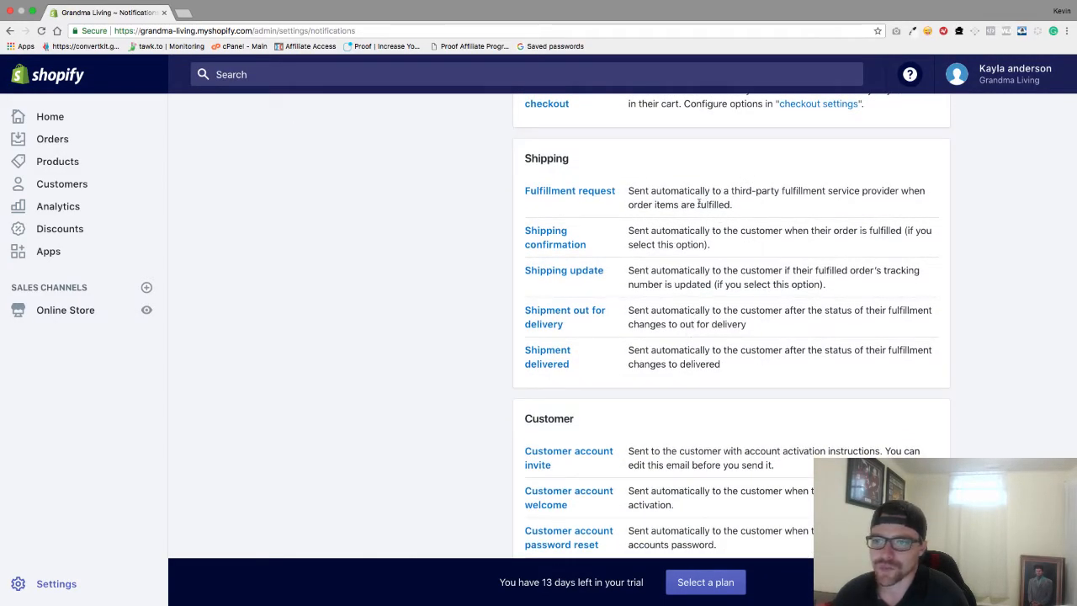
scroll(665, 307, "down", 1)
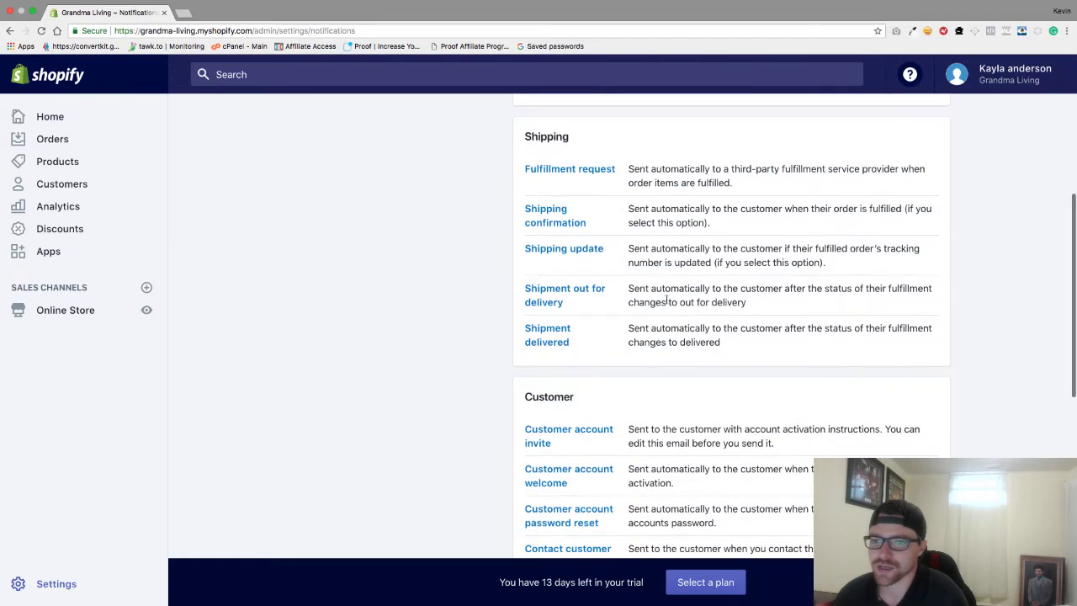
scroll(668, 270, "down", 1)
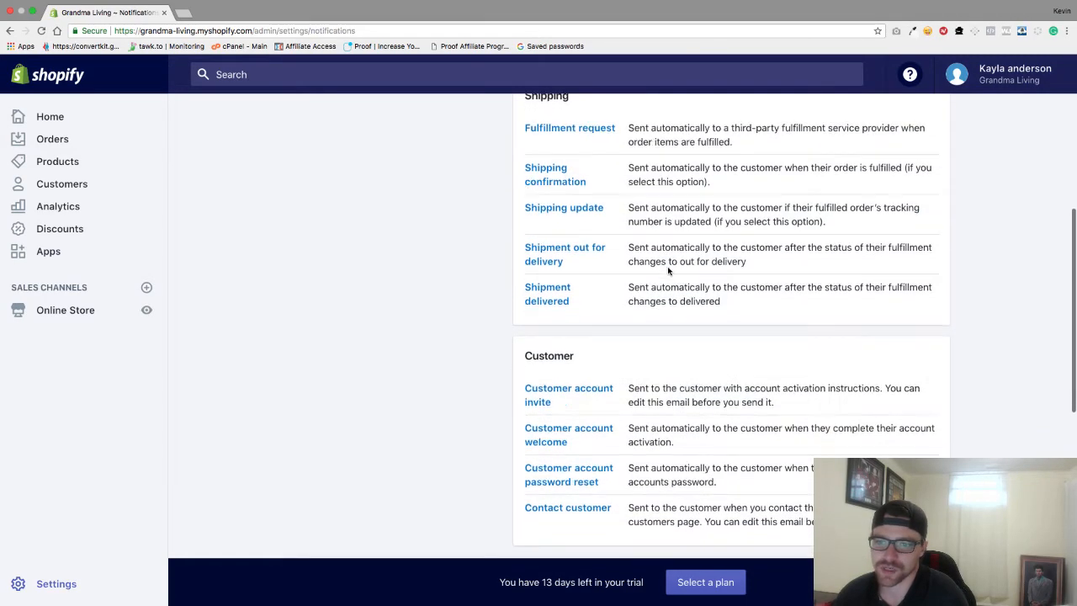
scroll(622, 312, "down", 2)
scroll(627, 286, "down", 2)
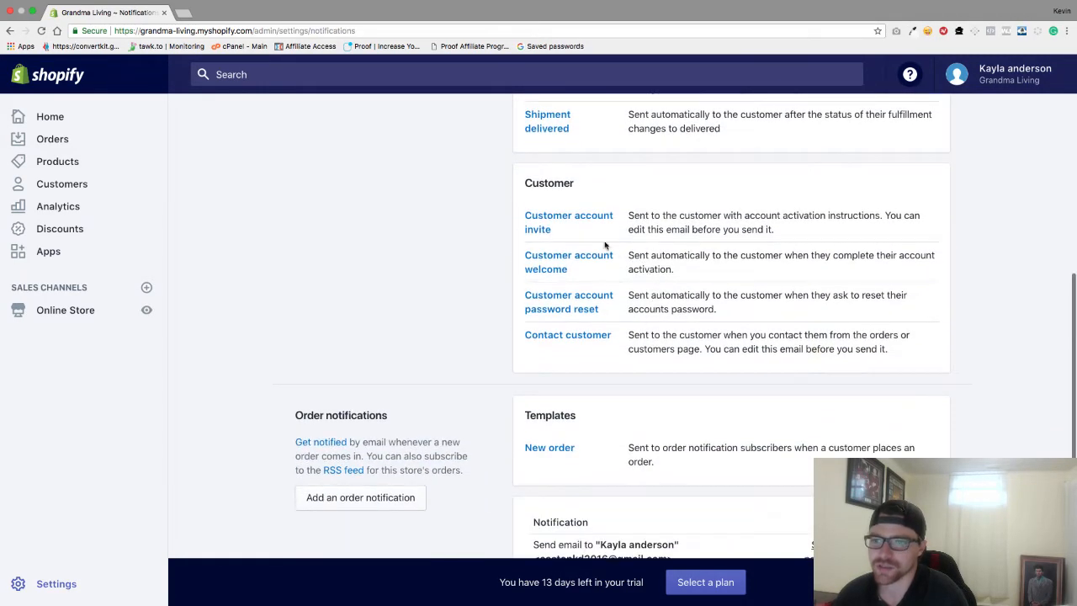
scroll(617, 393, "down", 3)
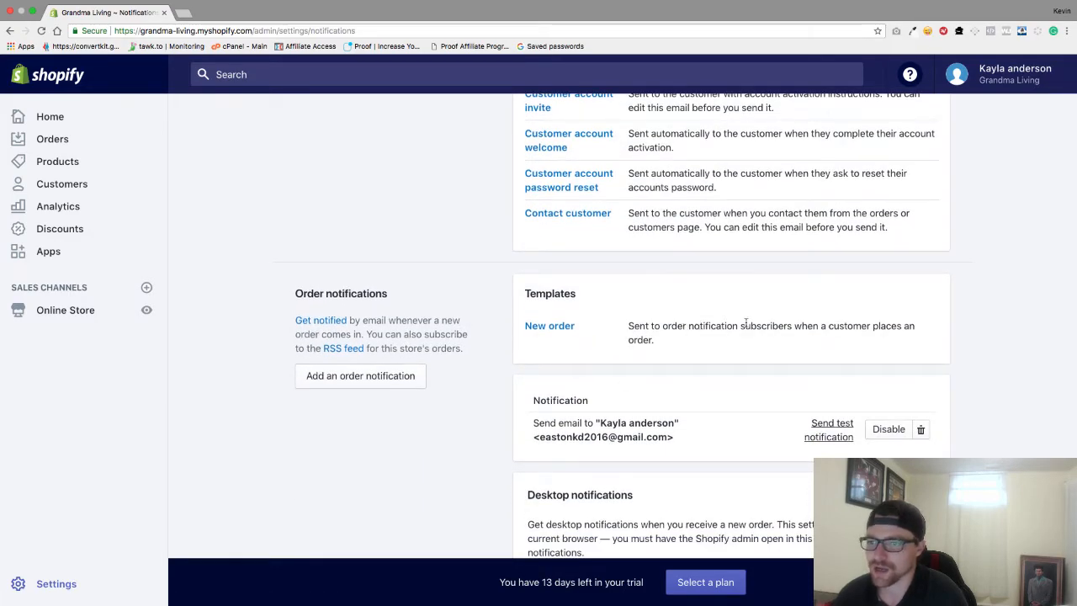
scroll(755, 371, "down", 3)
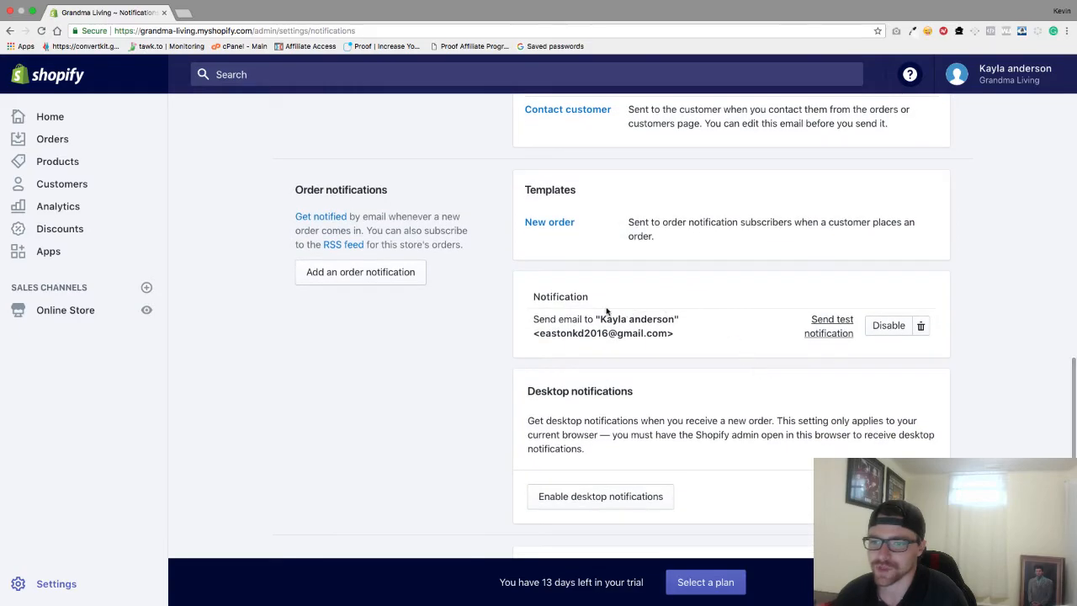
scroll(734, 406, "down", 1)
scroll(690, 315, "up", 15)
scroll(475, 196, "up", 3)
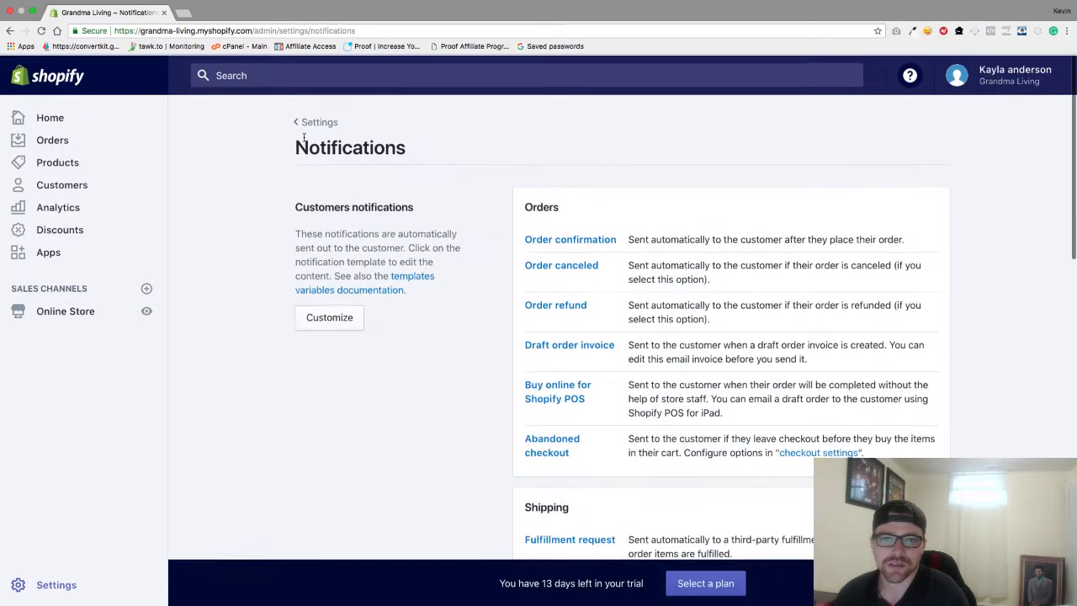
Review the Billing page's credit card and $14.70 domain invoice, then return to Settings
left_click(302, 120)
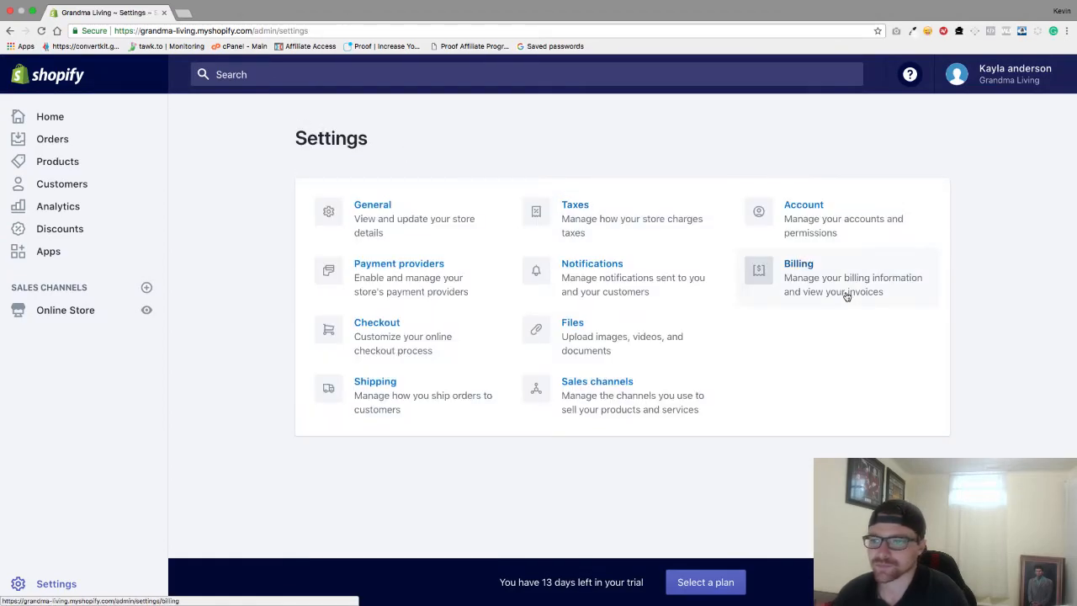
left_click(850, 279)
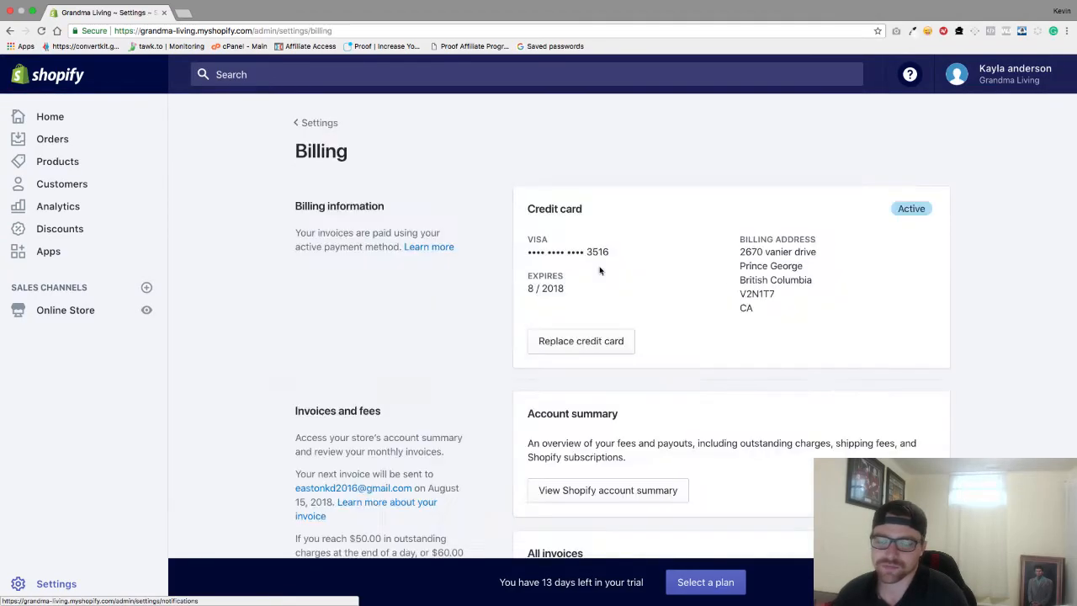
scroll(599, 270, "down", 3)
scroll(600, 270, "up", 3)
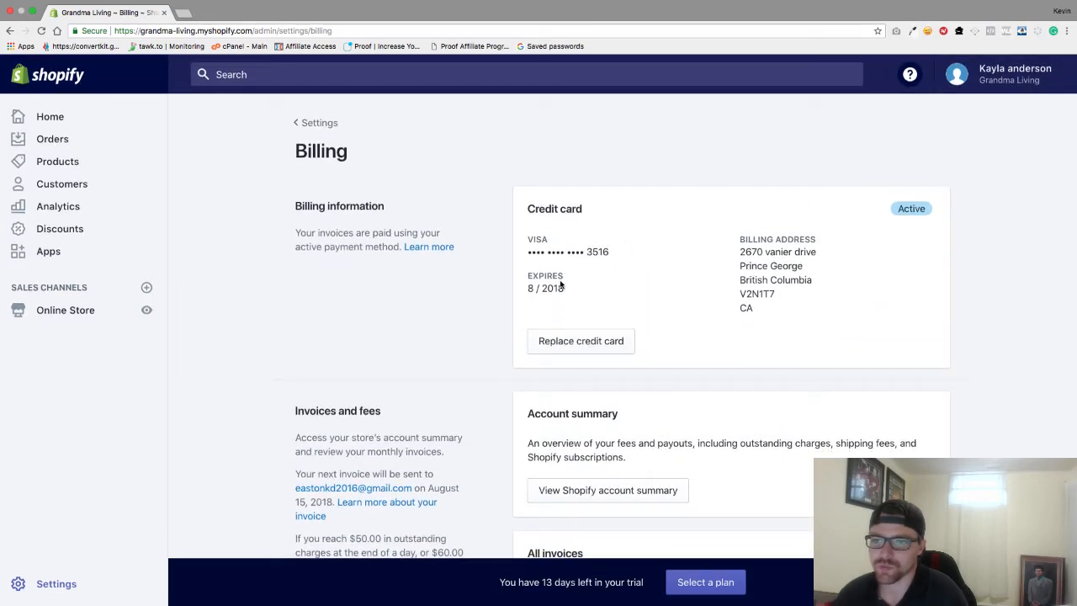
scroll(567, 309, "down", 1)
scroll(568, 299, "down", 3)
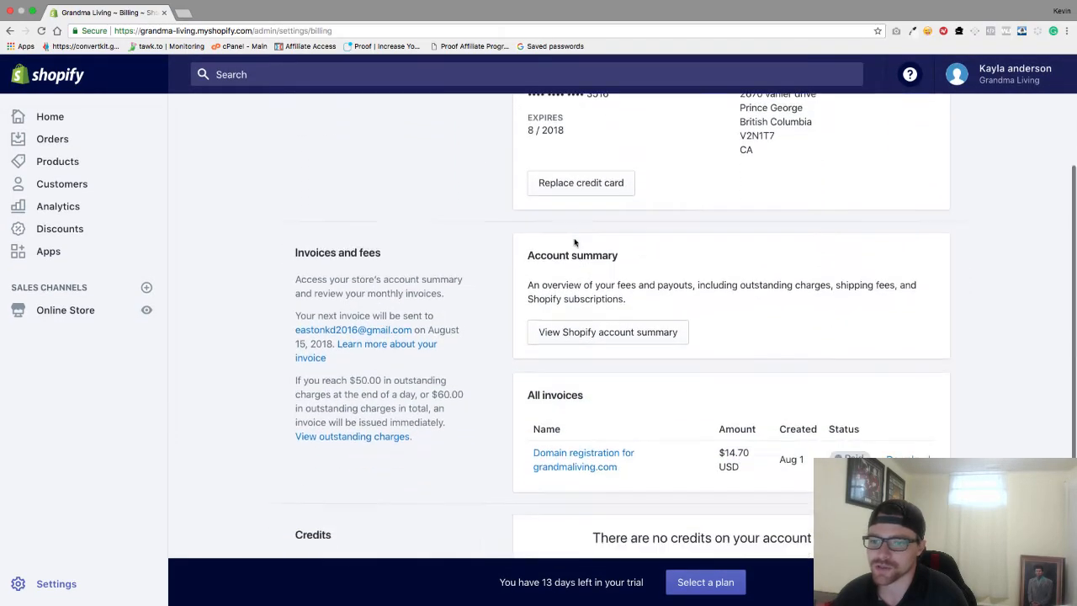
scroll(576, 243, "up", 5)
left_click(327, 126)
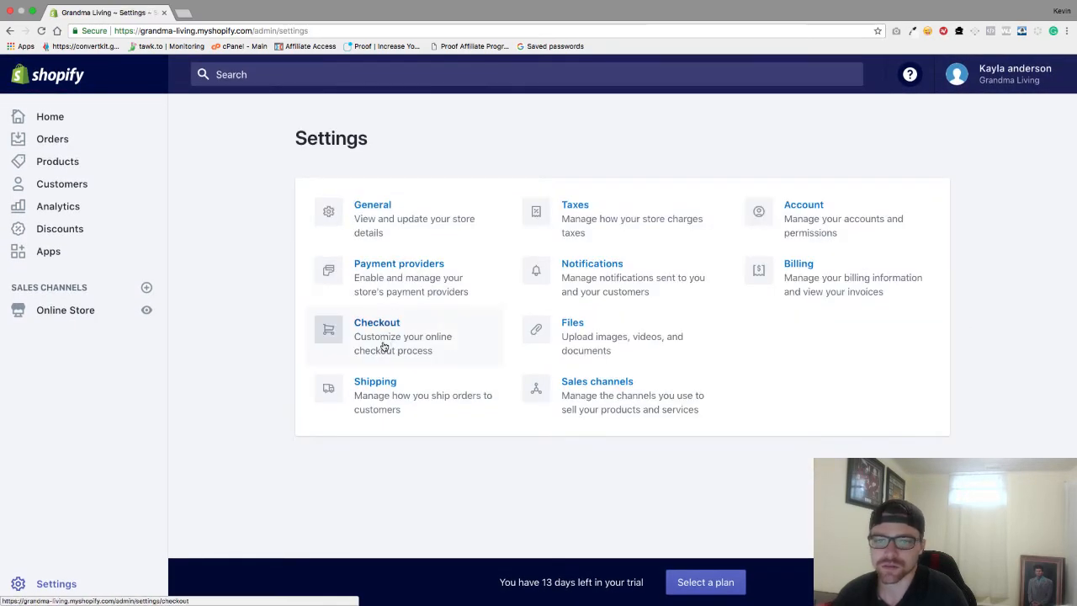
Look over the Checkout settings: customer accounts disabled, checkout by phone number or email
left_click(388, 341)
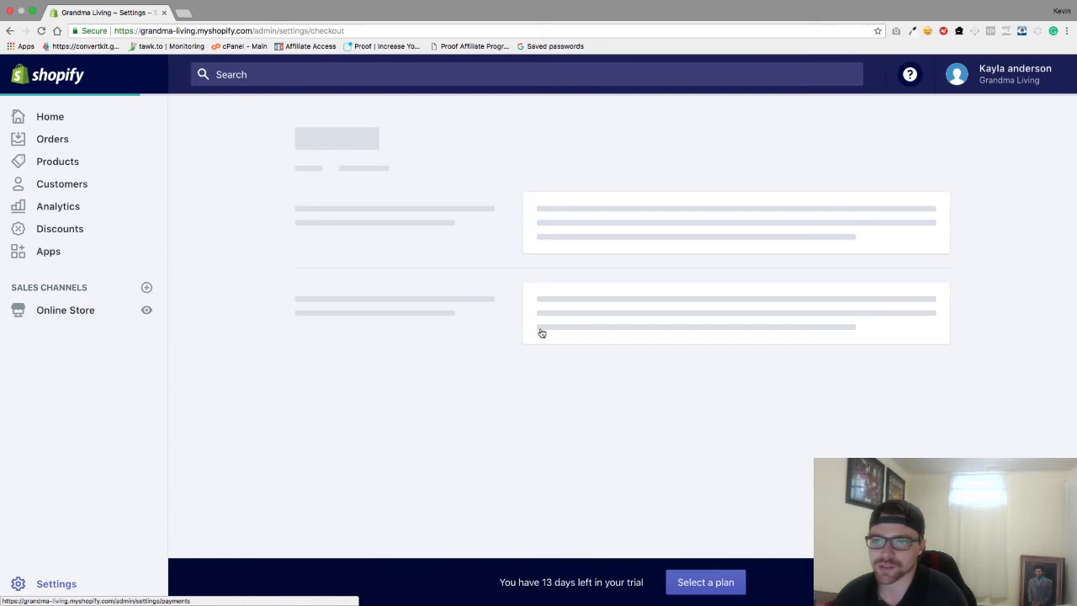
scroll(576, 353, "down", 3)
scroll(577, 353, "down", 7)
scroll(577, 354, "up", 6)
scroll(577, 353, "up", 2)
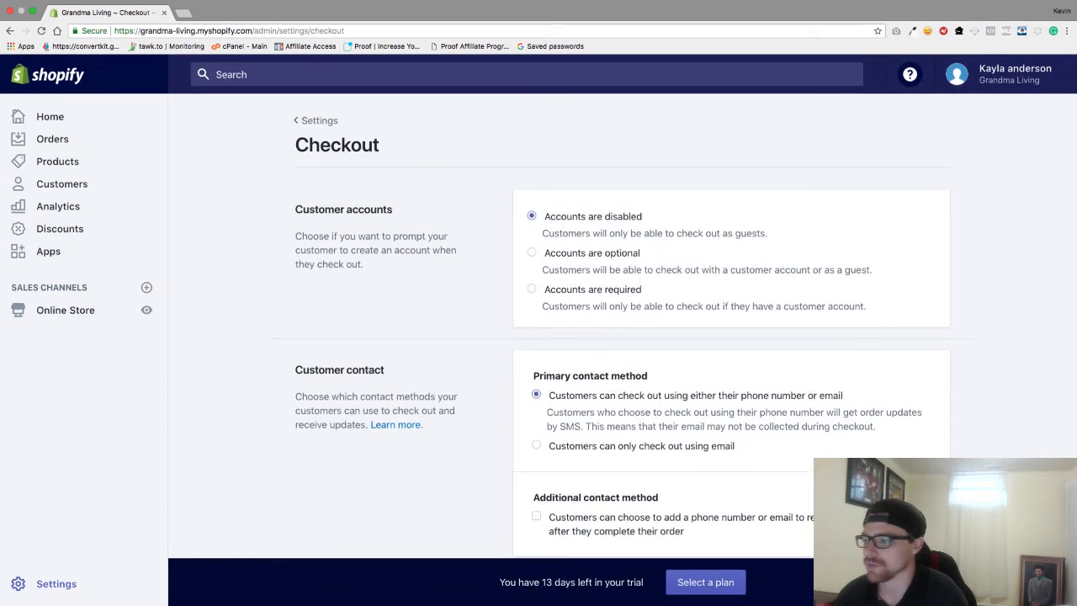